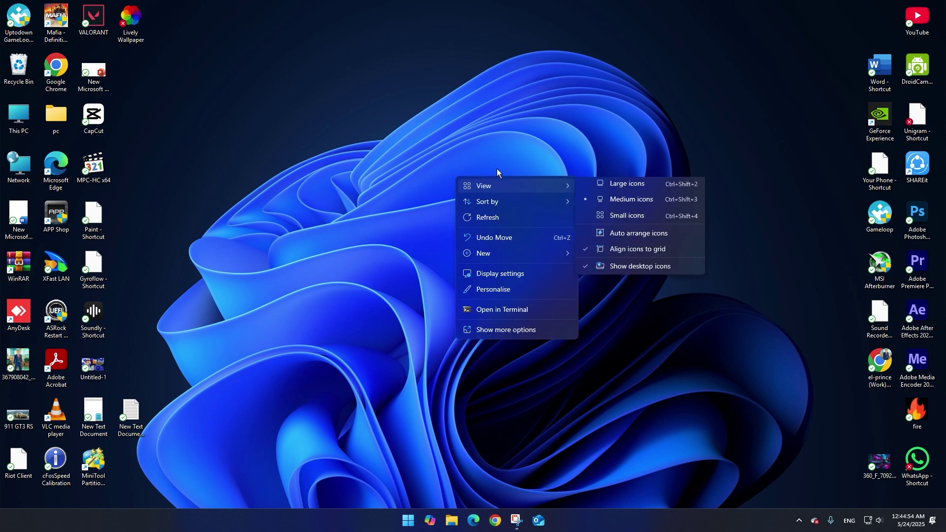
# Step: Hide the desktop icons and open Google Chrome with the last saved profile in the first row
pyautogui.click(609, 270)
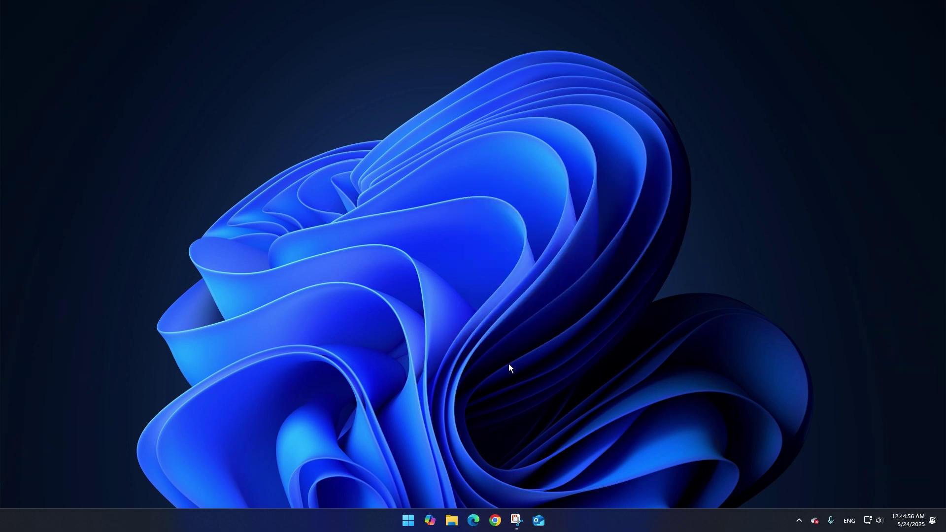
pyautogui.click(492, 513)
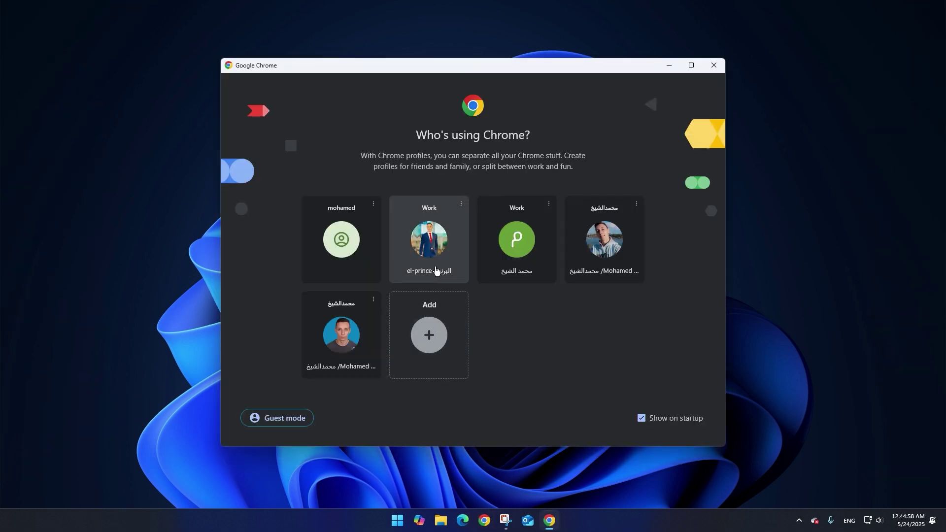
pyautogui.click(577, 264)
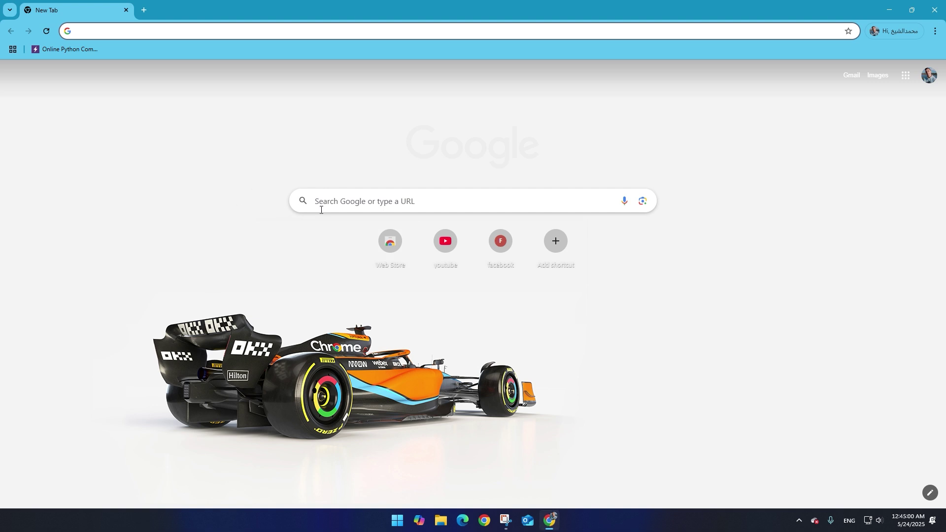
# Step: Search Google for translucenttb, open translucenttb.com and continue past the ad to its download page
pyautogui.click(357, 202)
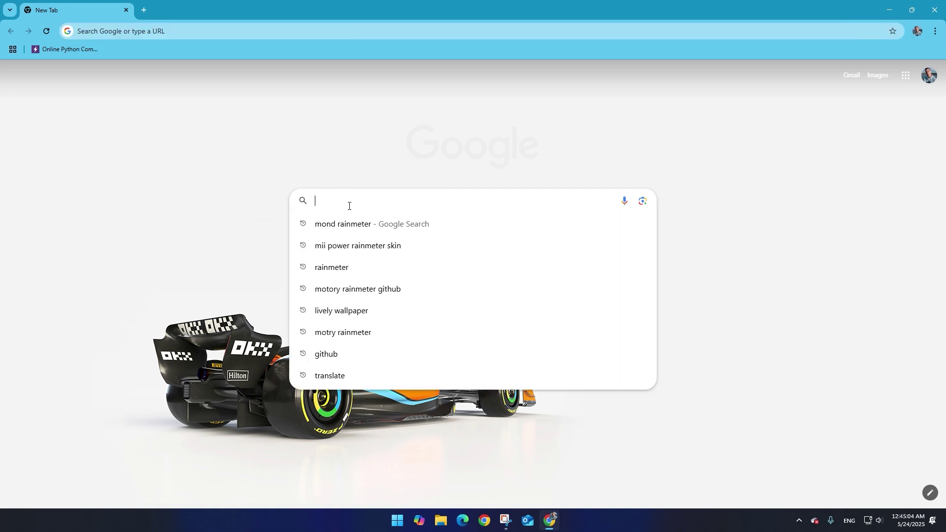
pyautogui.write('t')
pyautogui.click(348, 238)
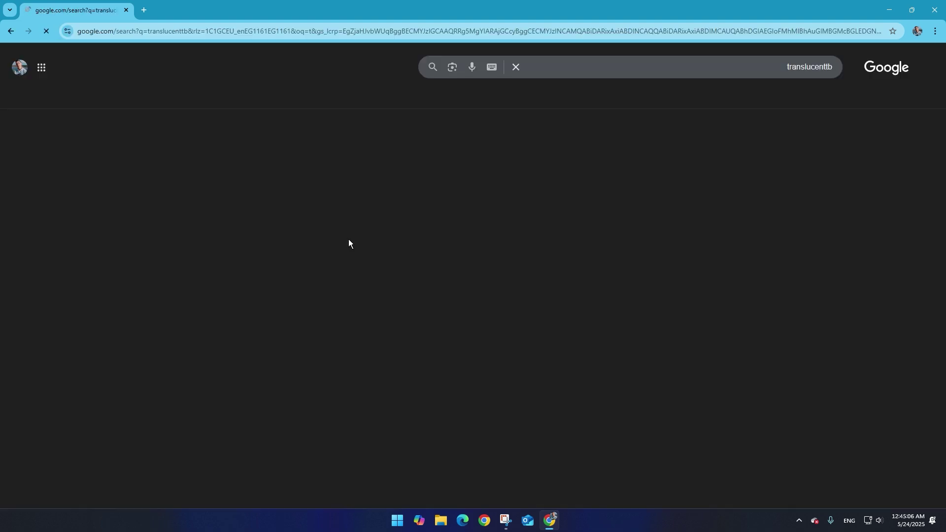
pyautogui.click(730, 194)
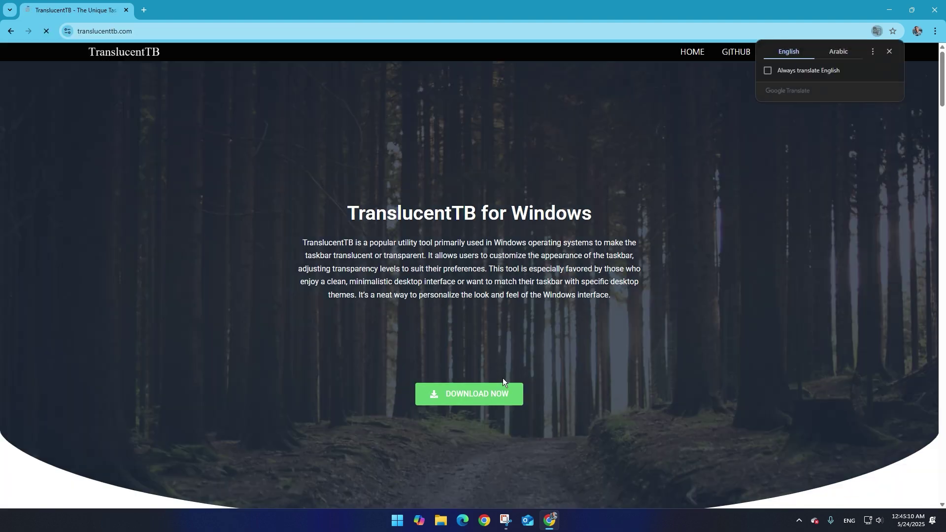
pyautogui.click(500, 398)
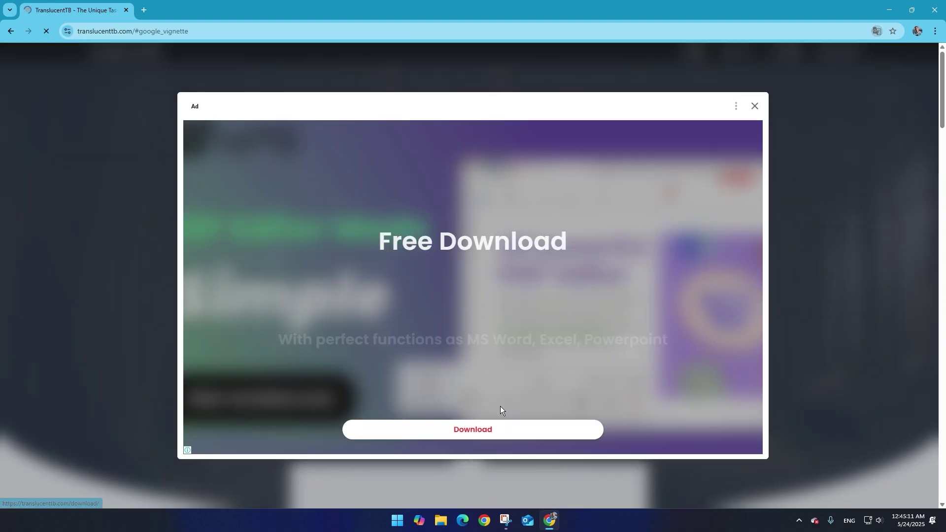
pyautogui.click(755, 107)
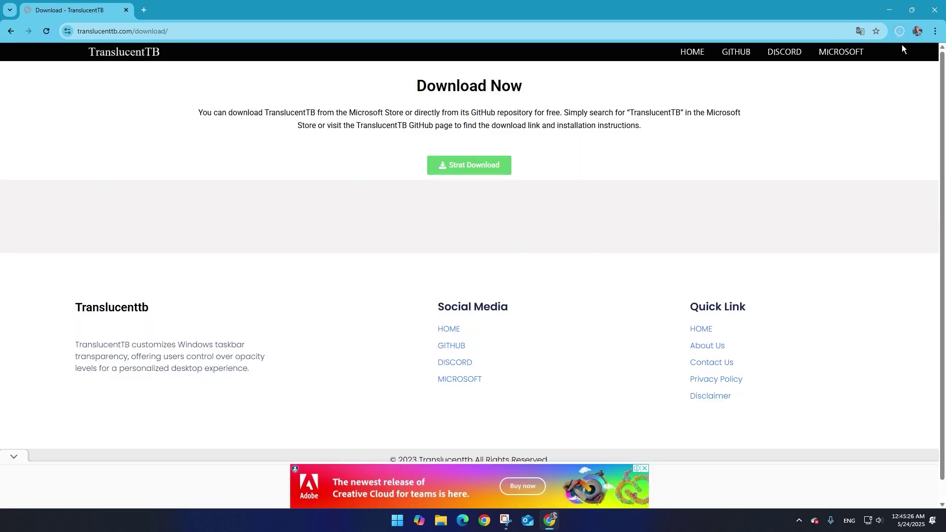
# Step: Open the downloaded translucenttb-2023-2.msixbundle, launch TranslucentTB from its installer window, close that window and show the desktop
pyautogui.click(899, 31)
pyautogui.click(827, 86)
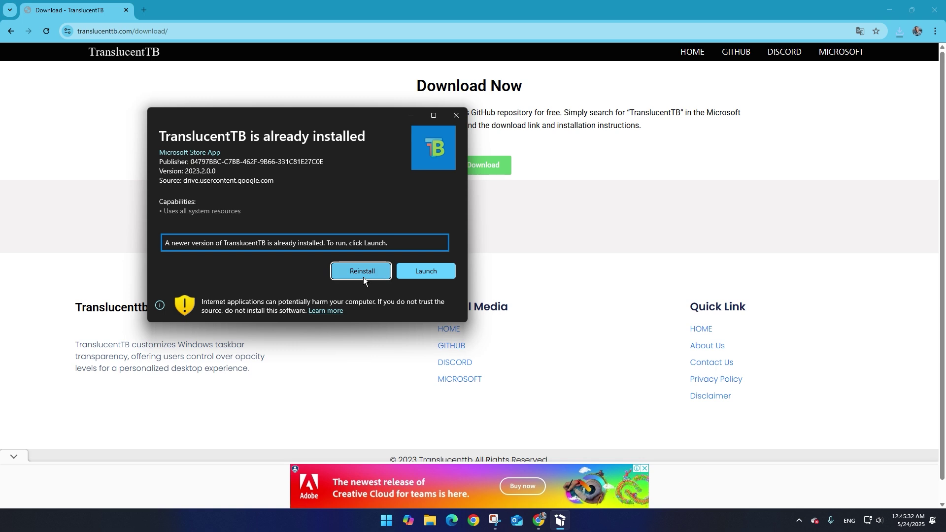
pyautogui.click(422, 272)
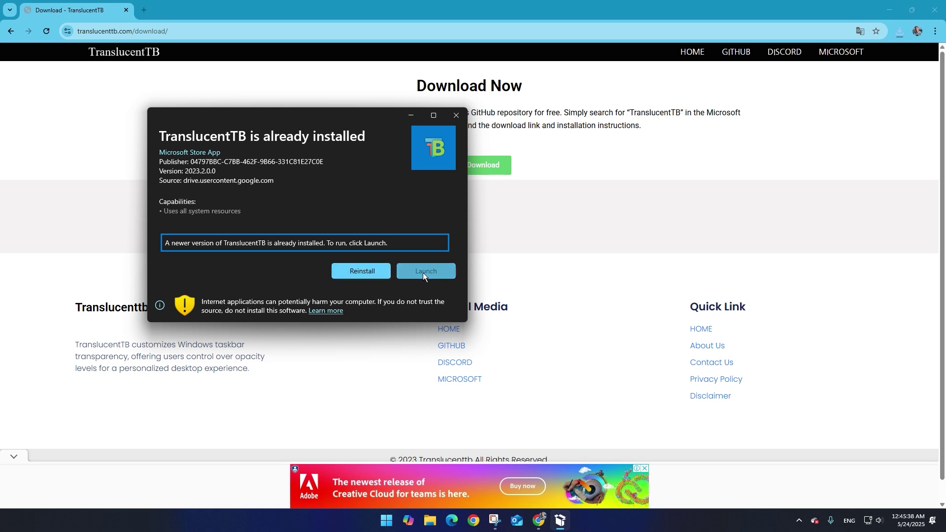
pyautogui.click(455, 115)
pyautogui.press('super+d')
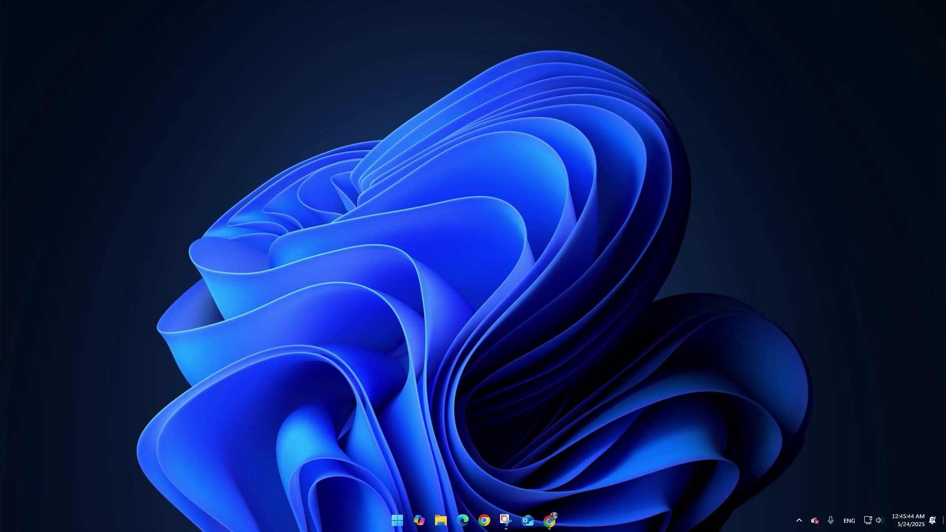
# Step: Switch back to Chrome, search for lively wallpaper in a new tab and open the rocksdanister Lively Wallpaper site
pyautogui.click(552, 521)
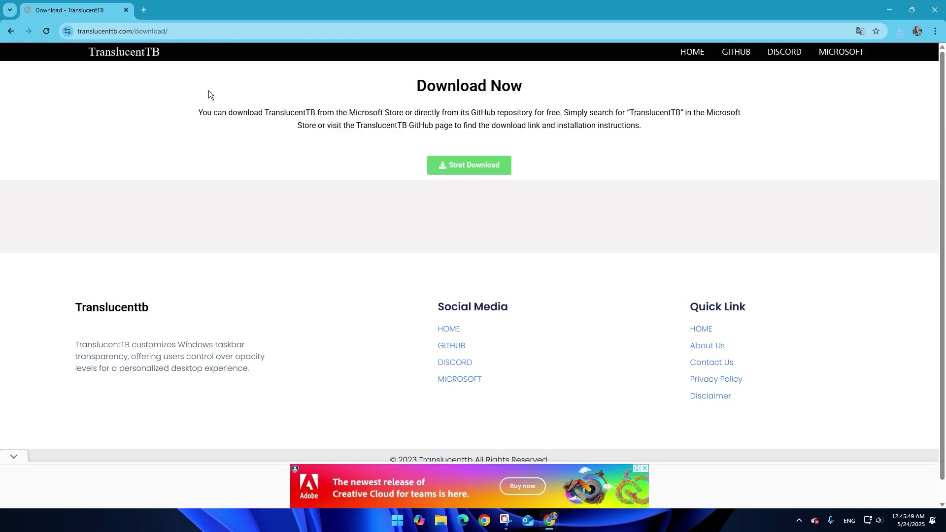
pyautogui.click(151, 11)
pyautogui.click(155, 30)
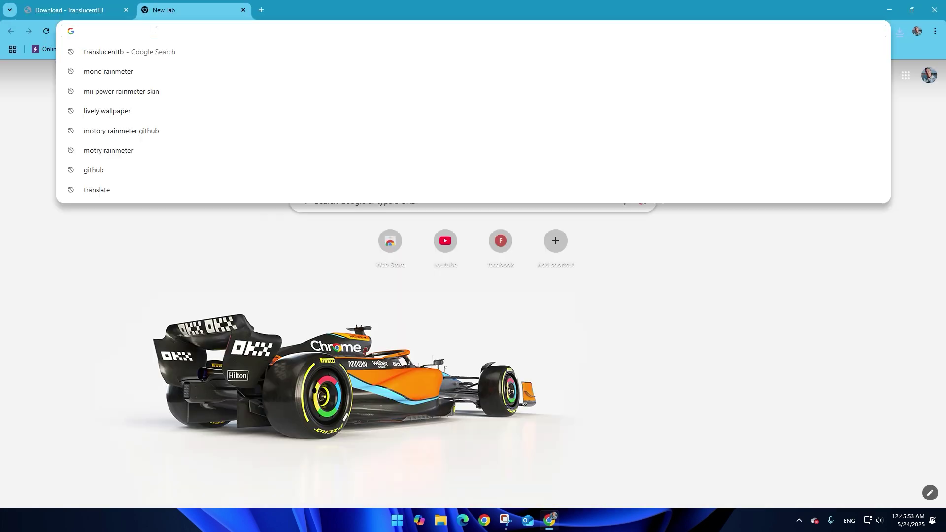
pyautogui.write('l')
pyautogui.press('Return')
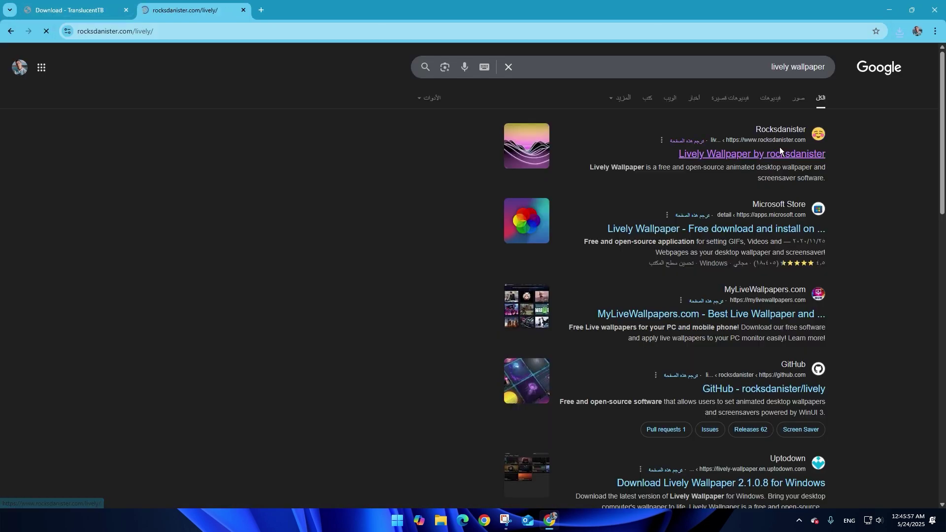
pyautogui.click(778, 149)
# Step: Start downloading the Windows 64-bit installer of Lively Wallpaper, cancel that download and minimize the browser
pyautogui.scroll(-2, 463, 256)
pyautogui.scroll(-15, 462, 257)
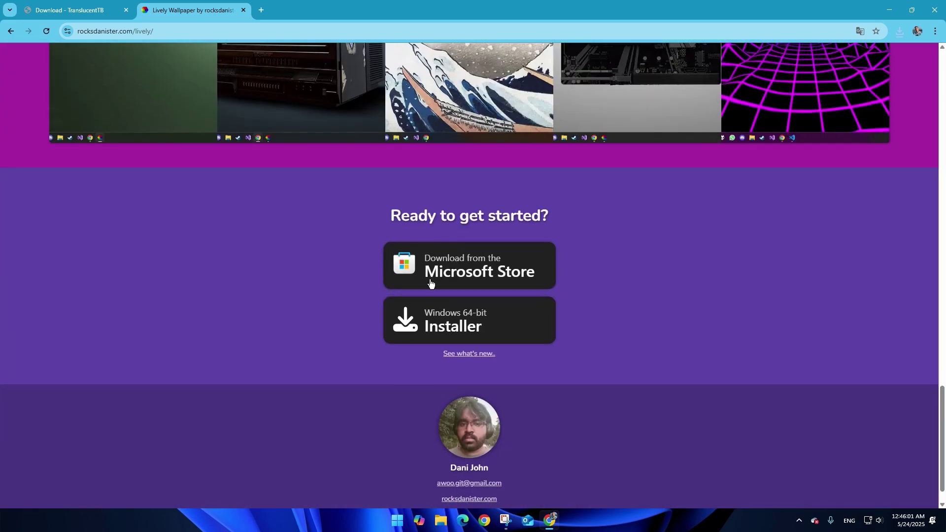
pyautogui.click(469, 326)
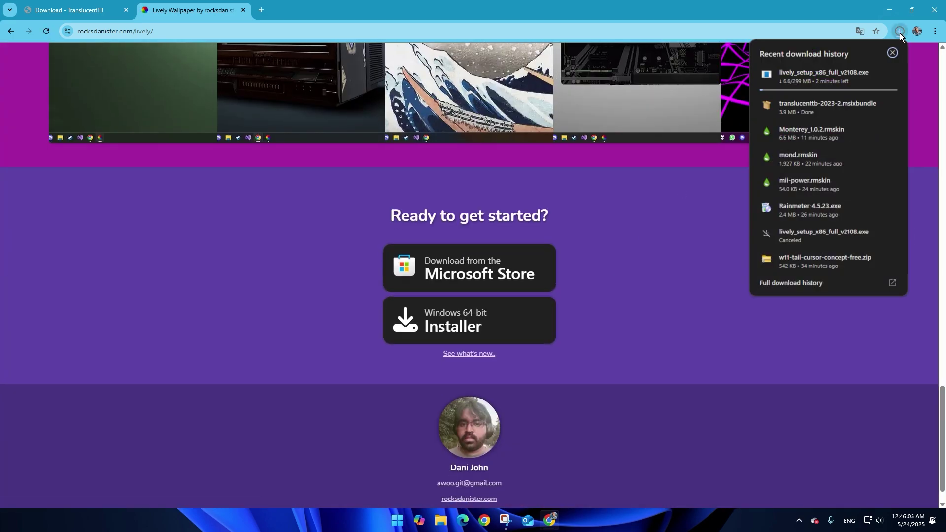
pyautogui.click(890, 75)
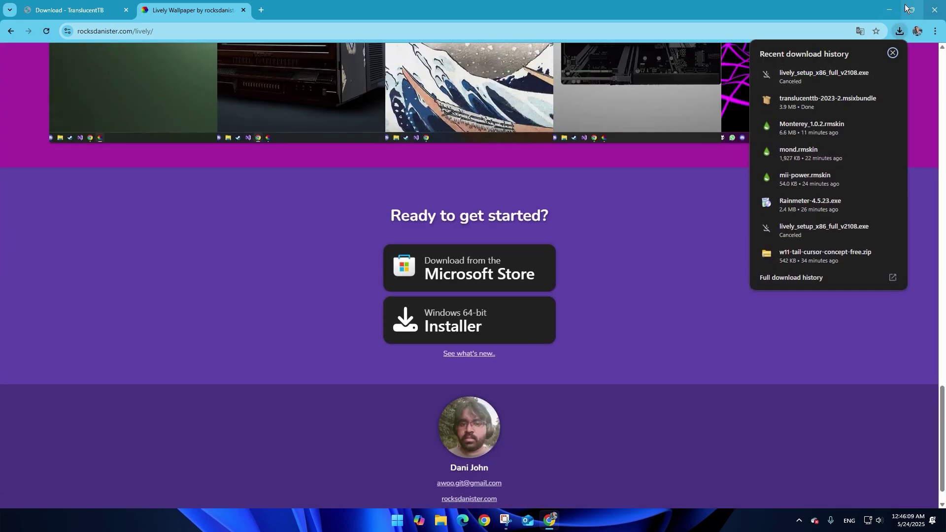
pyautogui.click(890, 10)
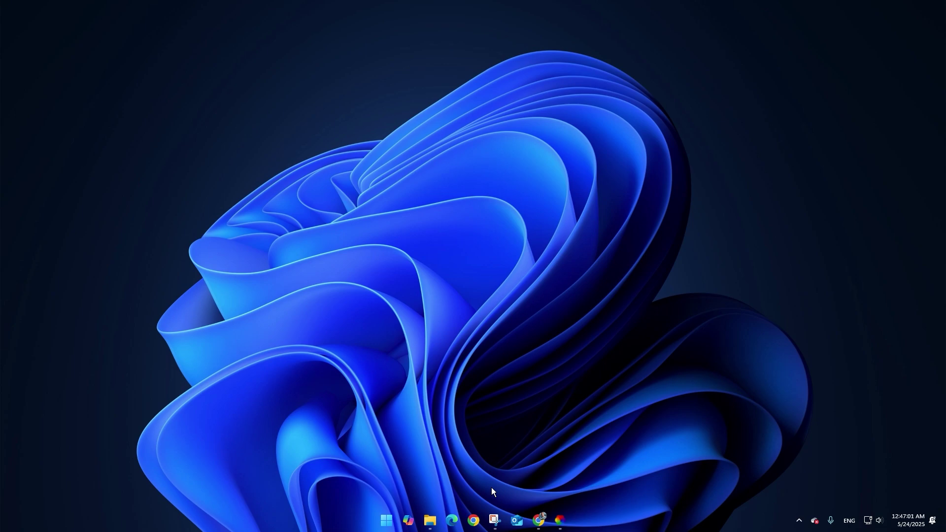
# Step: Switch to Lively Wallpaper, try the Fluids wallpaper, apply Living Room instead and move the window clear of the room
pyautogui.click(559, 520)
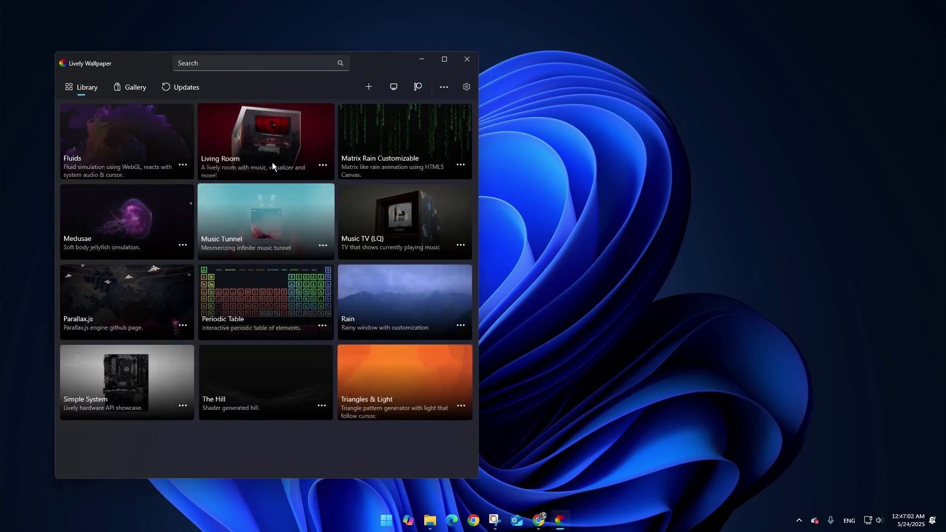
pyautogui.click(153, 170)
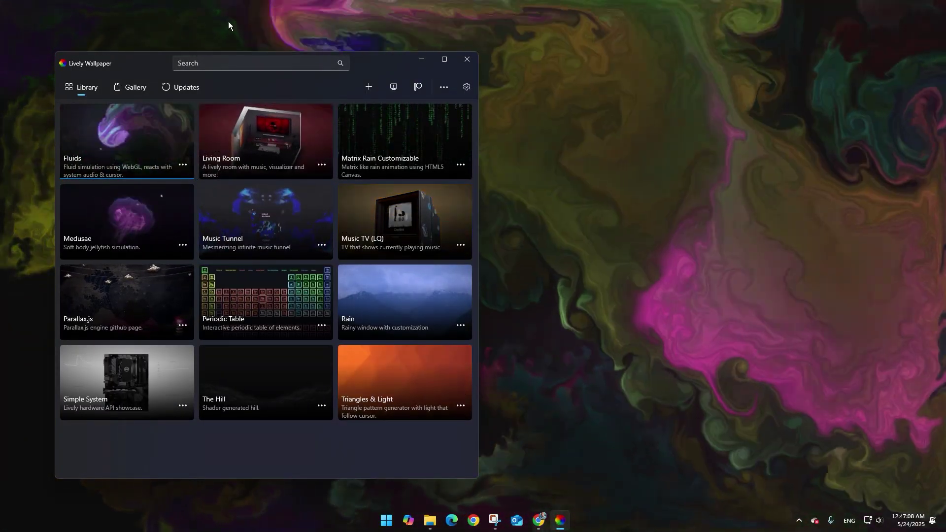
pyautogui.click(232, 158)
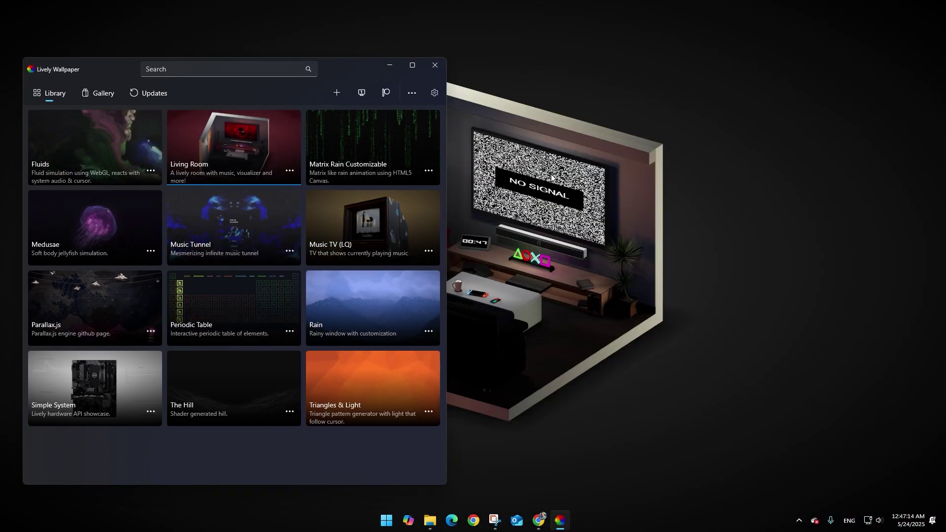
pyautogui.moveTo(349, 81); pyautogui.dragTo(230, 400)
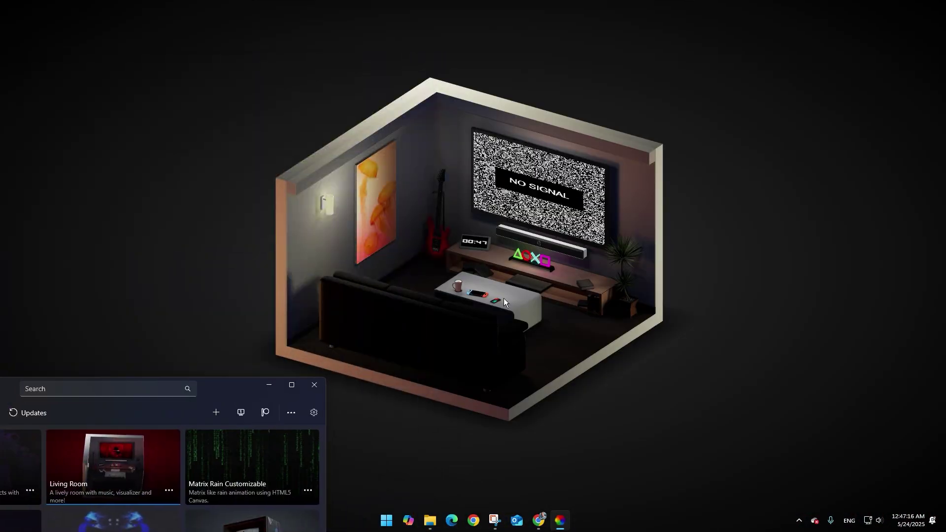
# Step: Play a YouTube video in a new Chrome tab and examine the Living Room wallpaper's TV on the desktop
pyautogui.click(538, 520)
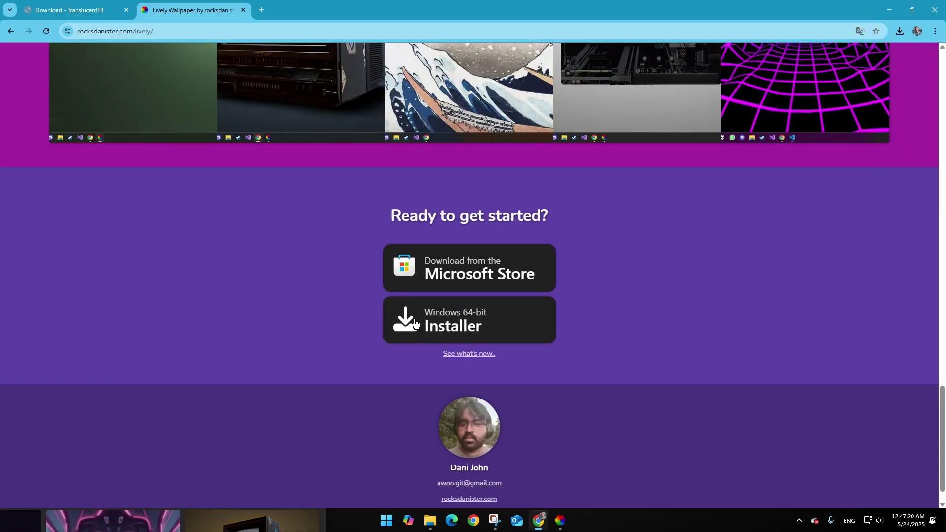
pyautogui.click(261, 10)
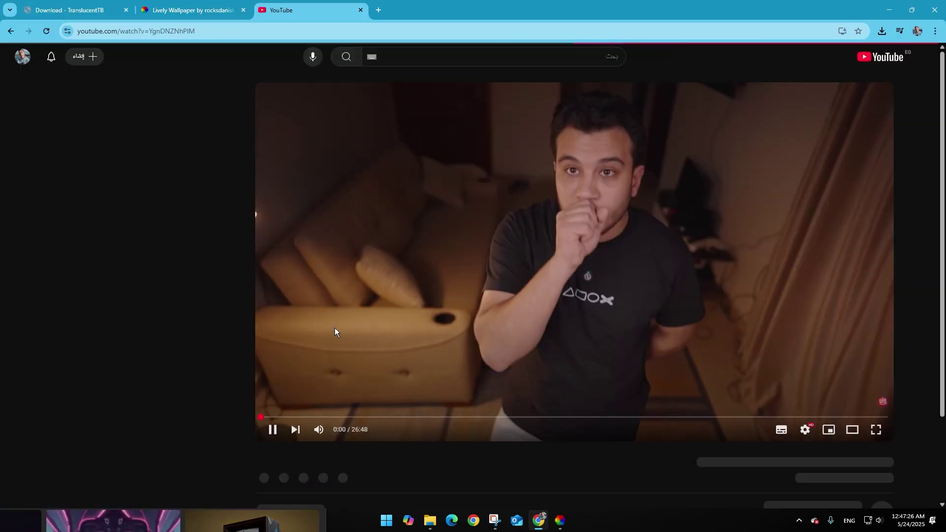
pyautogui.click(944, 527)
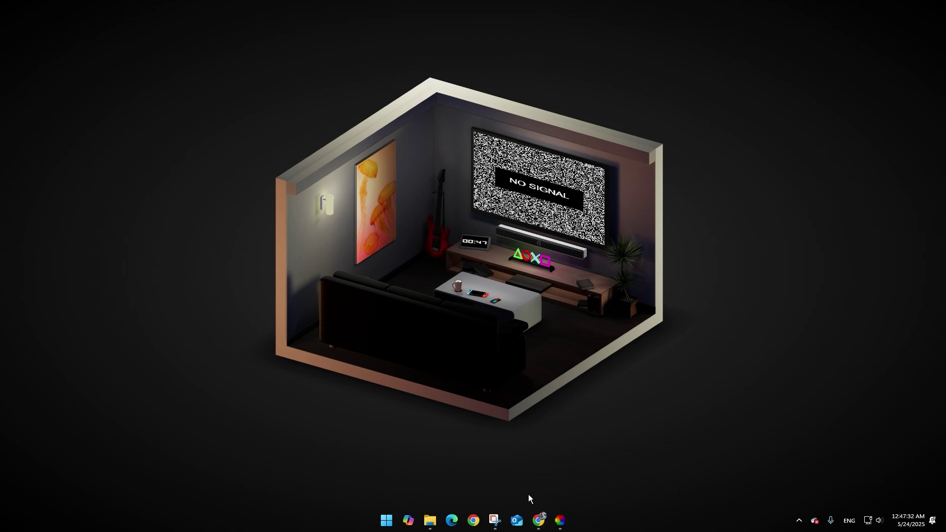
pyautogui.click(560, 520)
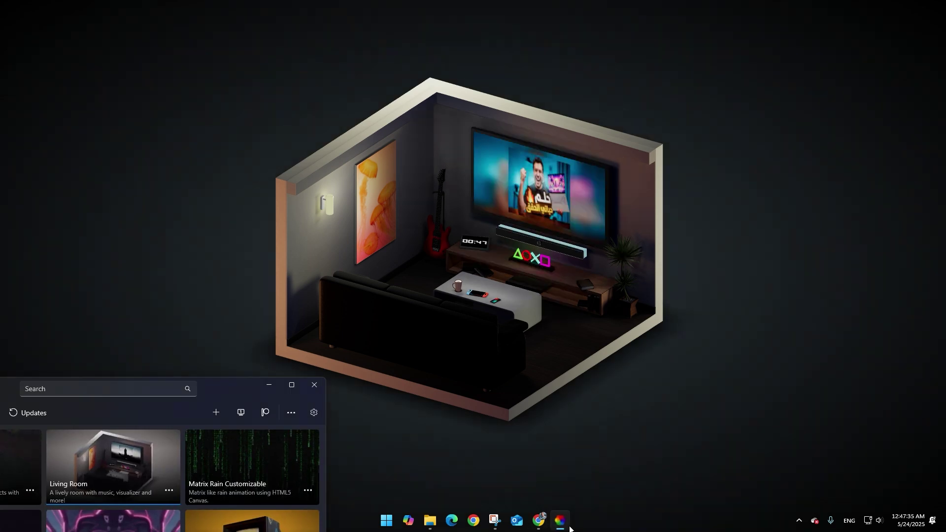
pyautogui.click(567, 526)
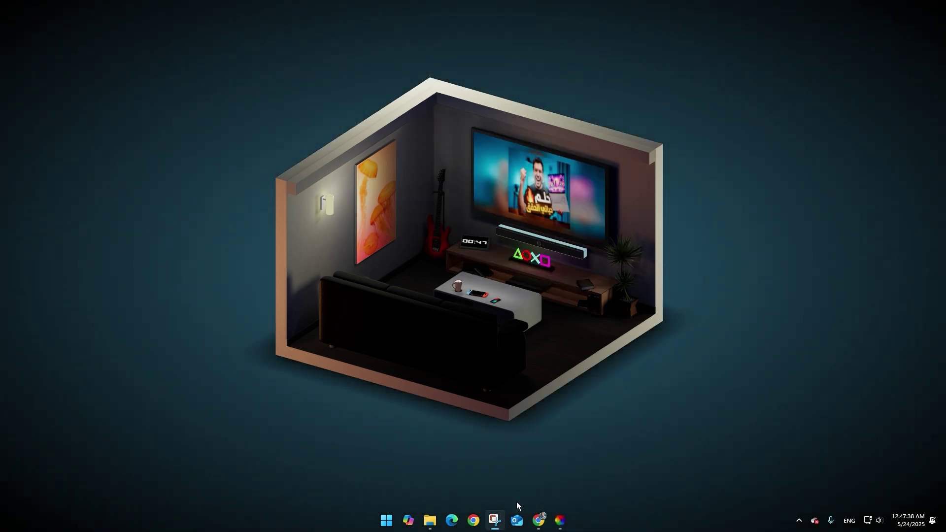
# Step: Apply the Simple System wallpaper from the Lively library and minimize Lively to expose the hardware graphs
pyautogui.click(560, 520)
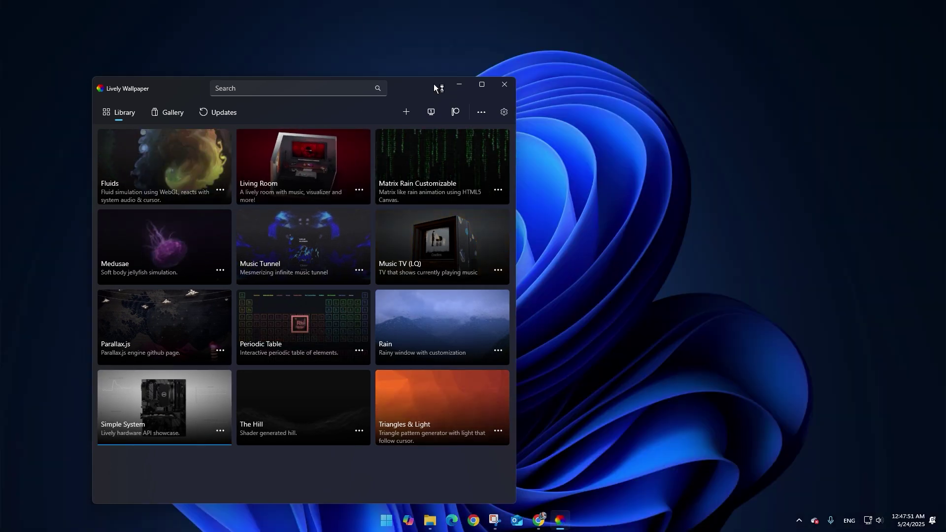
pyautogui.moveTo(433, 84); pyautogui.dragTo(262, 450)
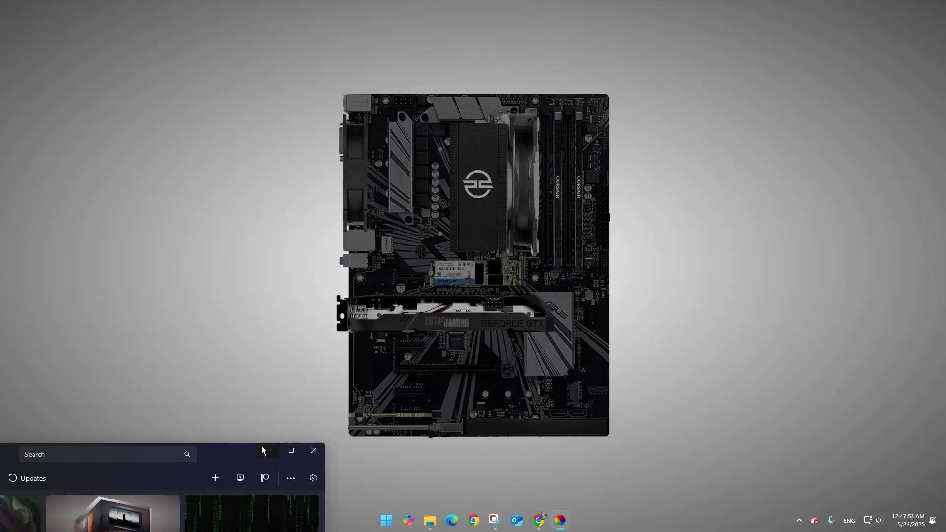
pyautogui.click(262, 449)
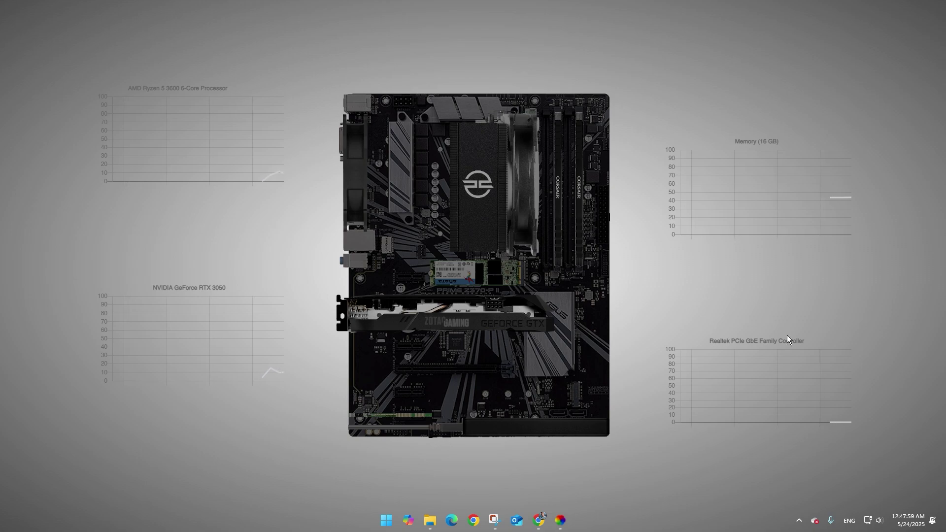
# Step: Restore the Lively window to the middle of the desktop and apply the Rain wallpaper
pyautogui.click(561, 521)
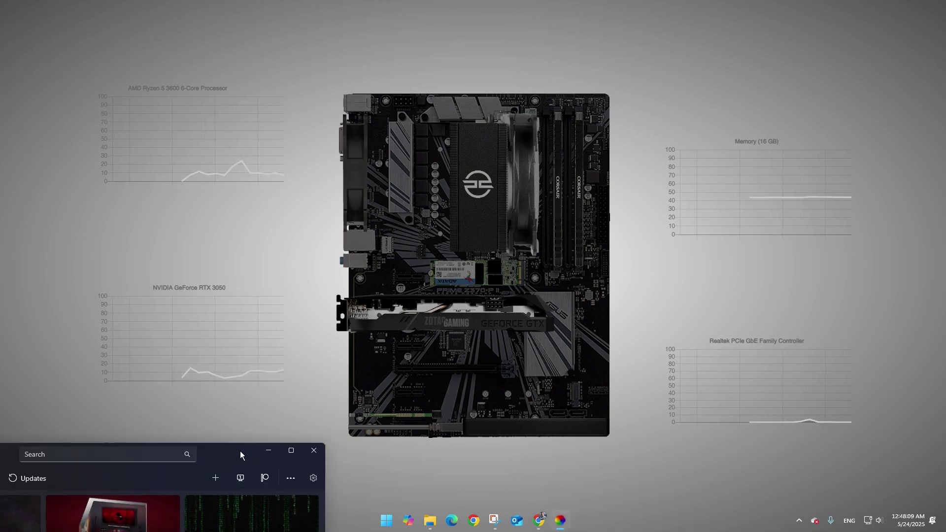
pyautogui.moveTo(242, 469); pyautogui.dragTo(415, 52)
pyautogui.click(485, 328)
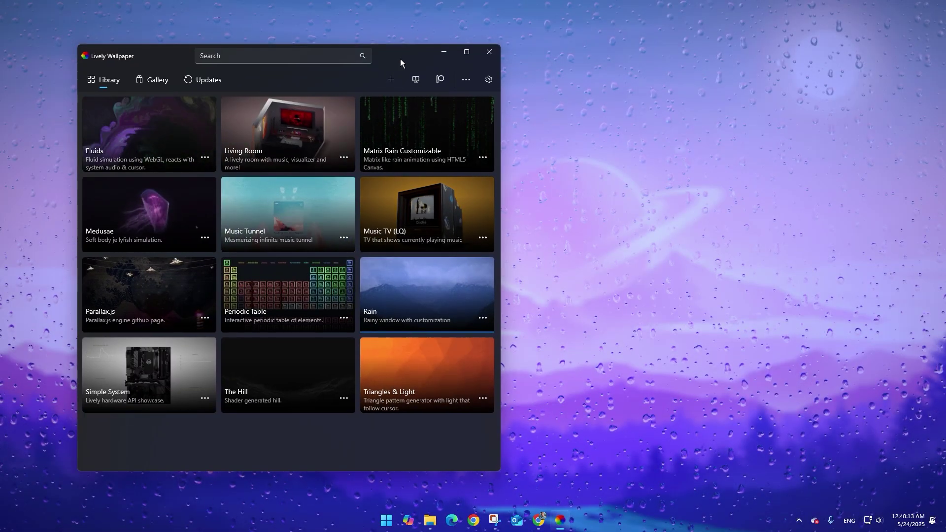
# Step: Open the customisation settings of the Rain wallpaper and slightly lower its speed, normal and zoom values
pyautogui.moveTo(400, 59); pyautogui.dragTo(467, 148)
pyautogui.click(550, 407)
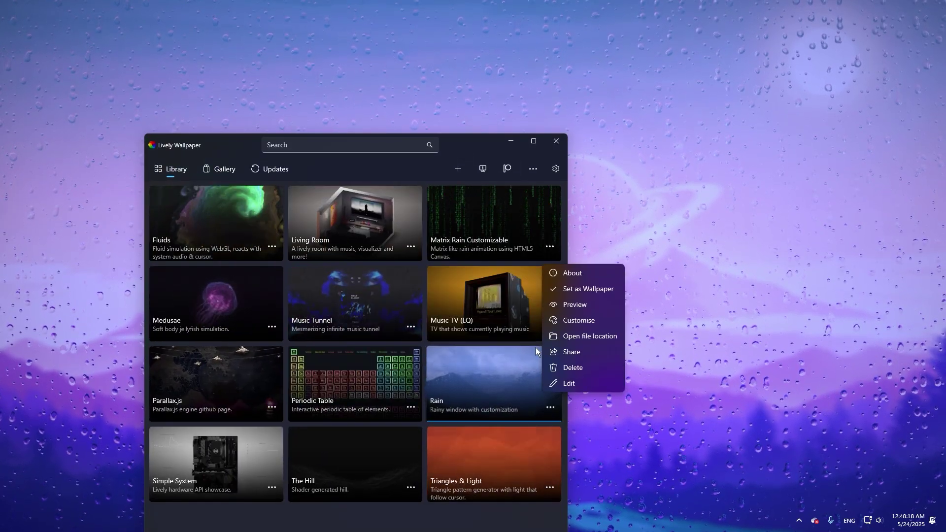
pyautogui.click(473, 388)
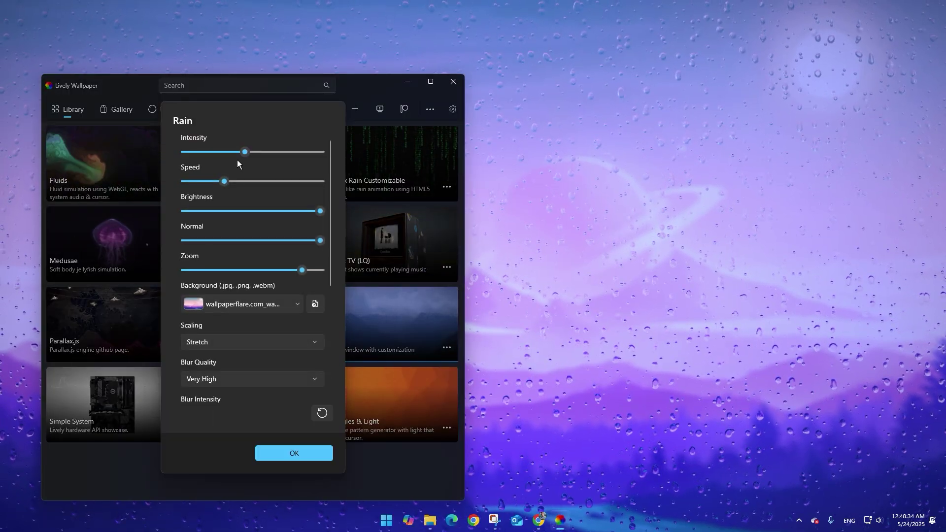
pyautogui.moveTo(239, 155); pyautogui.dragTo(221, 182)
pyautogui.moveTo(321, 211); pyautogui.dragTo(298, 241)
pyautogui.moveTo(284, 270)
pyautogui.mouseDown()
pyautogui.moveTo(276, 291)
pyautogui.moveTo(276, 272)
pyautogui.moveTo(313, 271)
pyautogui.moveTo(300, 272)
pyautogui.mouseUp()
# Step: Try several of the bundled background images for the Rain wallpaper, including osman-rana and pexels-eberhardgross
pyautogui.scroll(-1, 283, 280)
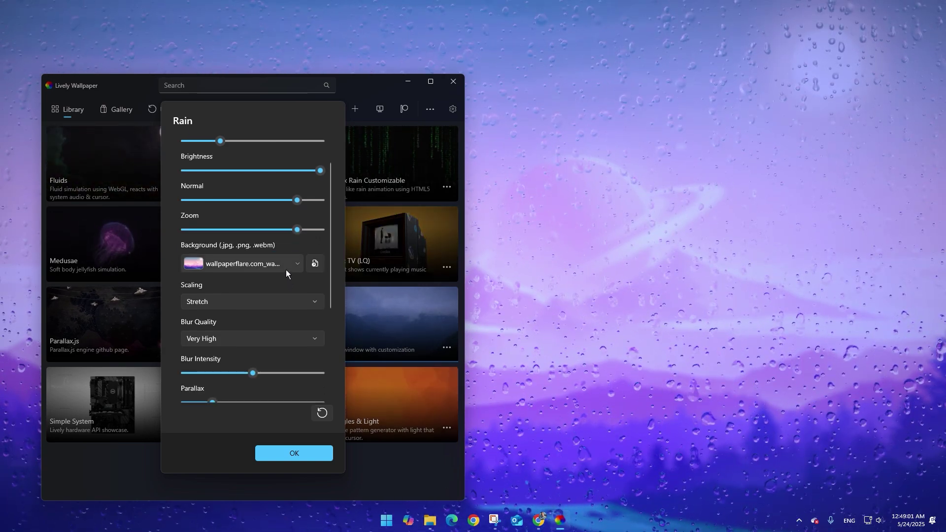
pyautogui.click(292, 266)
pyautogui.click(250, 293)
pyautogui.click(239, 327)
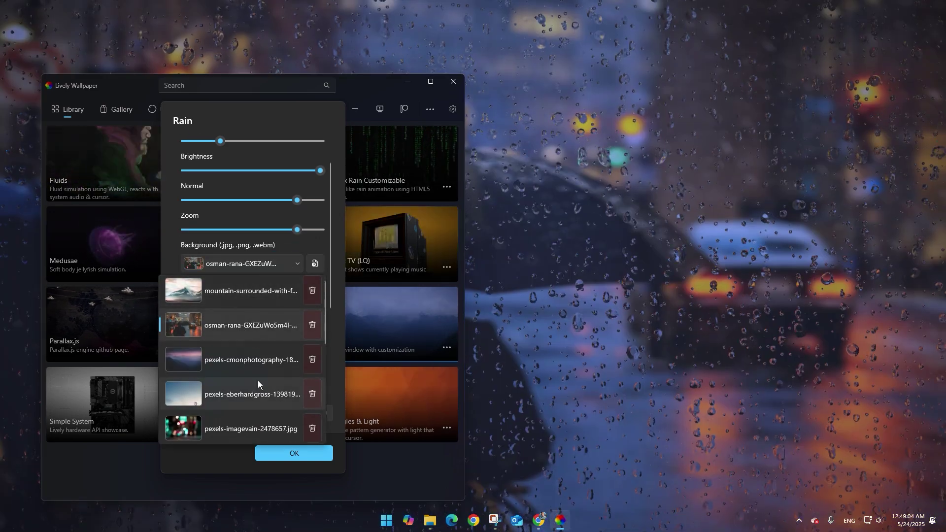
pyautogui.click(258, 387)
pyautogui.click(251, 361)
pyautogui.click(243, 319)
pyautogui.click(243, 408)
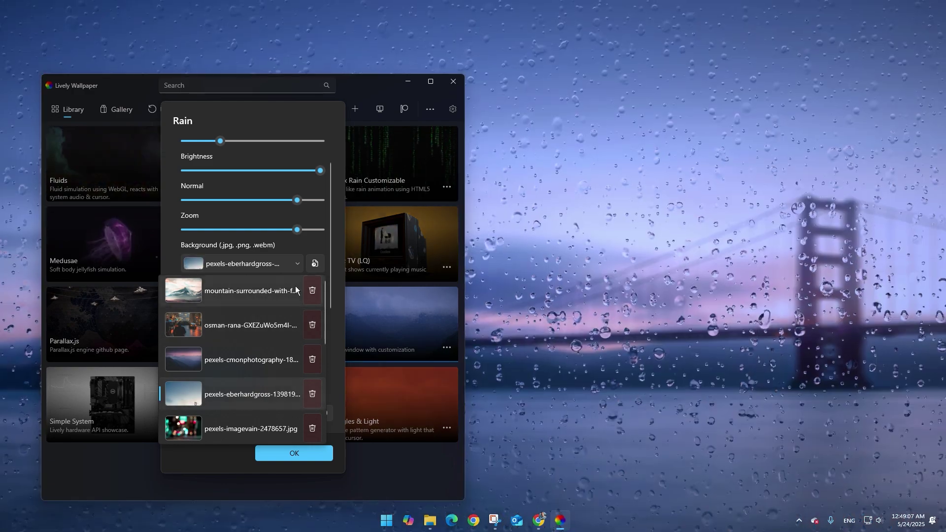
# Step: Use the Downloads image wallpaperflare.com_wallpaper (3) as the Rain background, raise the blur intensity slightly and close Lively Wallpaper
pyautogui.click(314, 265)
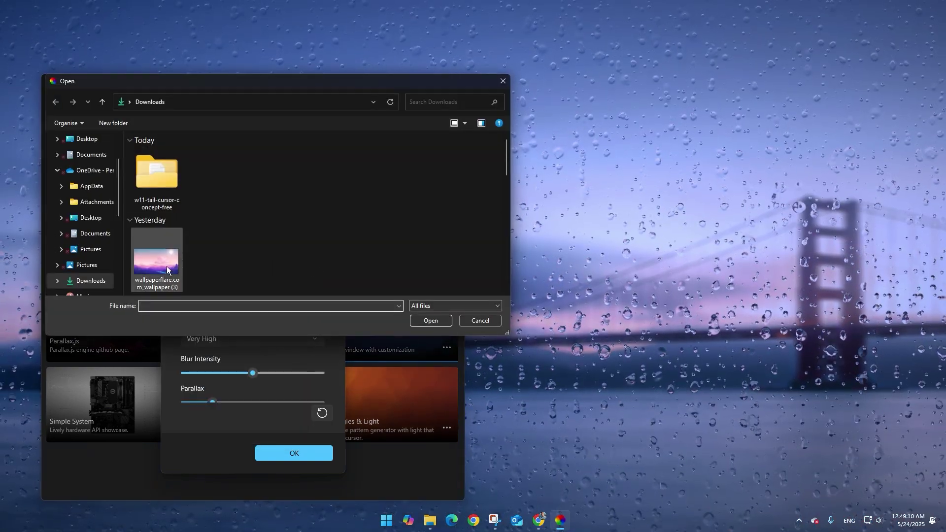
pyautogui.doubleClick(144, 272)
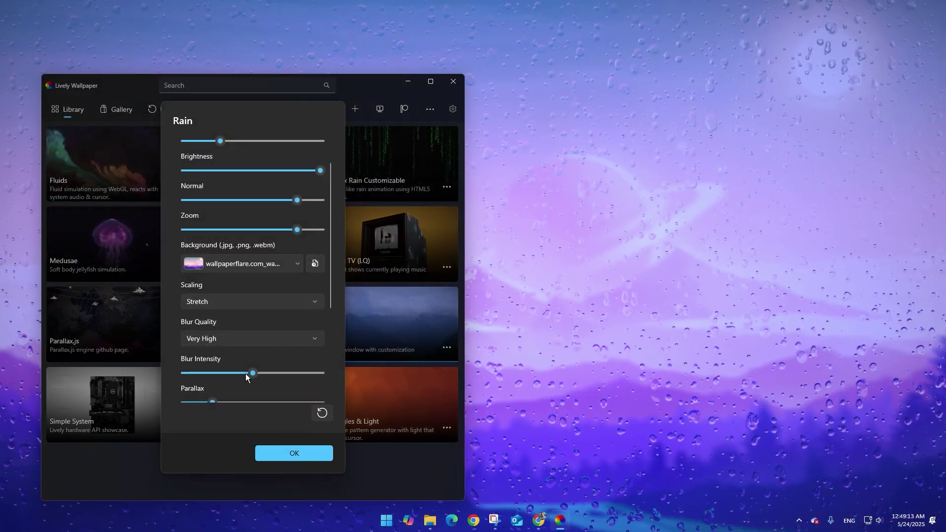
pyautogui.scroll(-3, 271, 375)
pyautogui.moveTo(253, 217); pyautogui.dragTo(276, 218)
pyautogui.scroll(3, 272, 383)
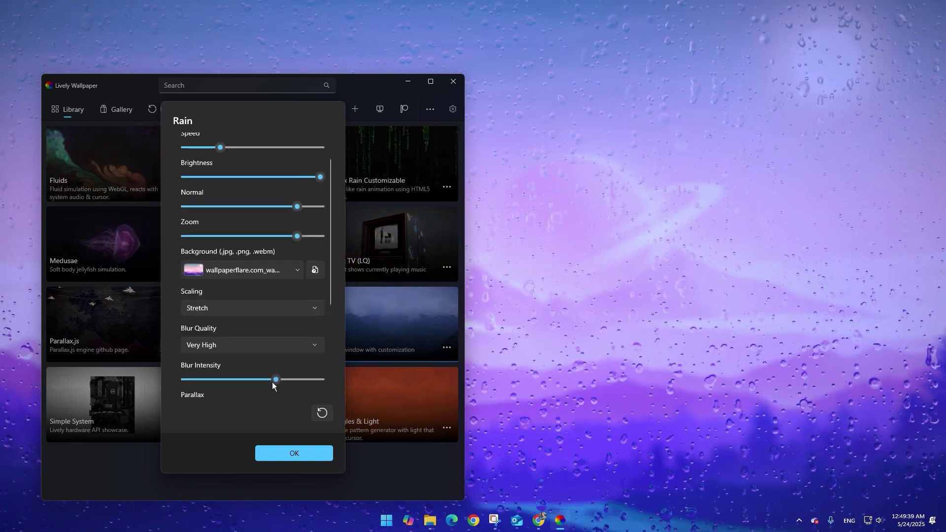
pyautogui.scroll(-3, 285, 434)
pyautogui.click(294, 456)
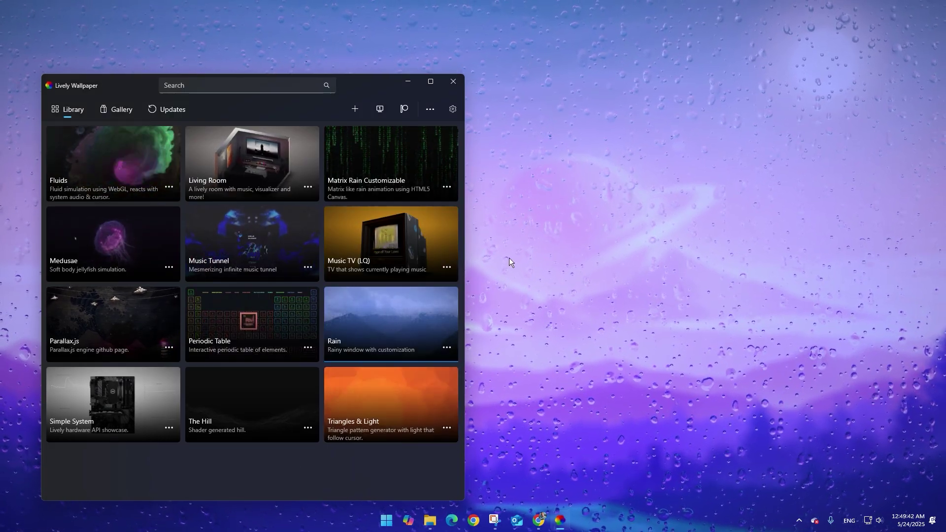
pyautogui.click(454, 82)
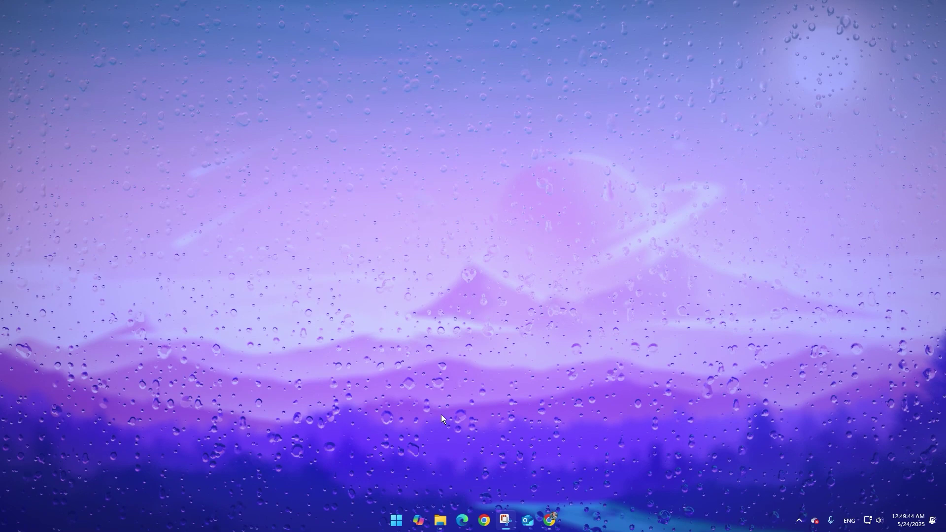
# Step: Switch to Chrome, replace the YouTube tab with a new one, search for rainmeter and open the rainmeter.net site
pyautogui.click(548, 520)
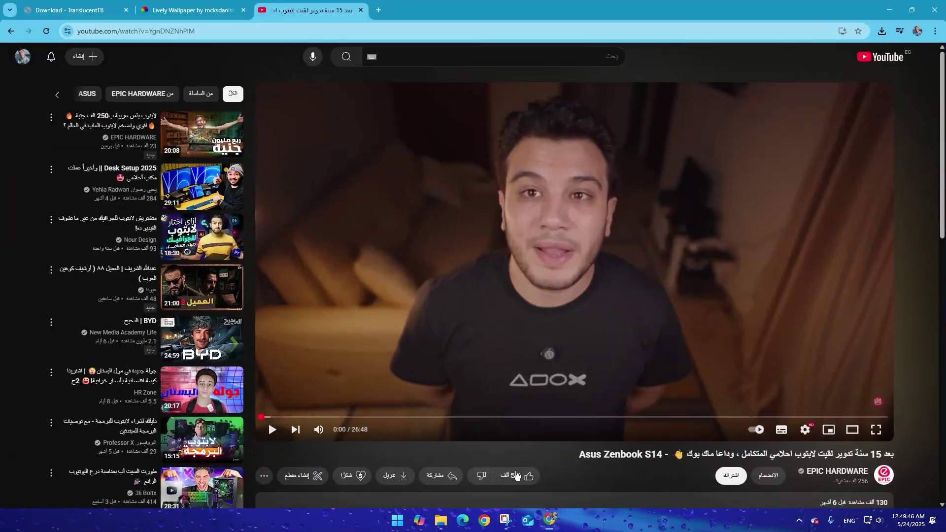
pyautogui.click(361, 10)
pyautogui.click(256, 11)
pyautogui.write('rainmeter')
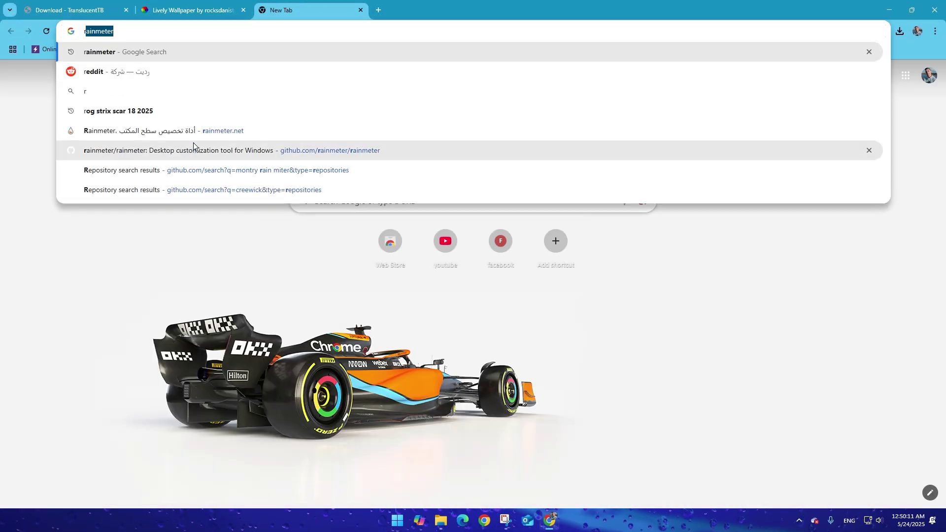
pyautogui.click(180, 51)
pyautogui.click(776, 151)
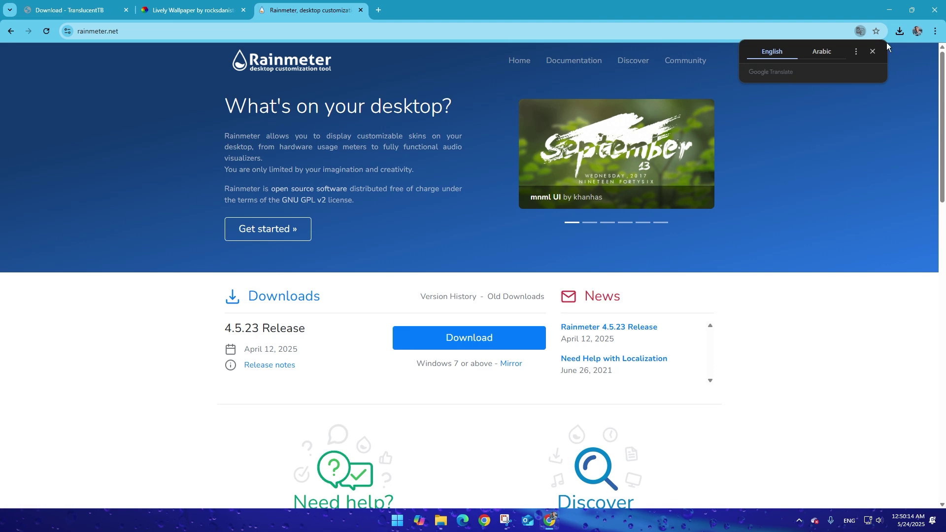
# Step: Download the Rainmeter 4.5.23 release and run its setup to install it
pyautogui.click(469, 337)
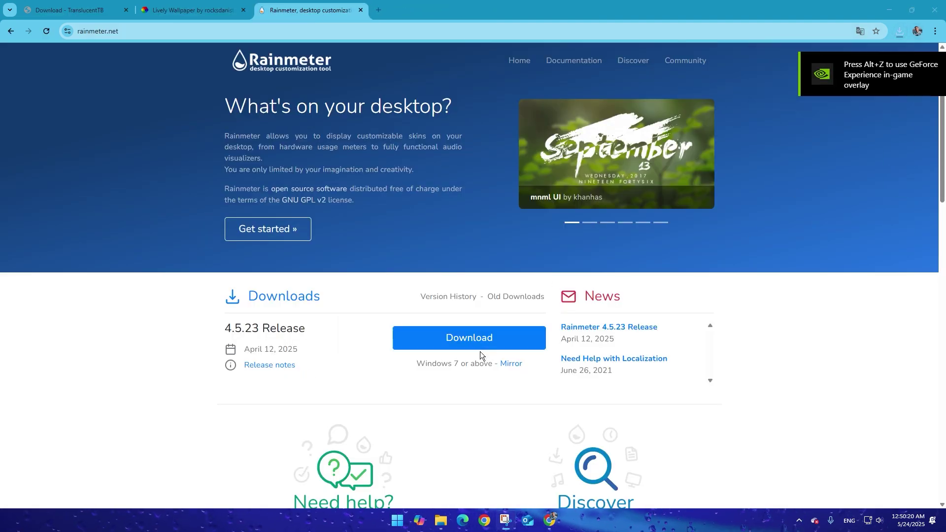
pyautogui.click(524, 338)
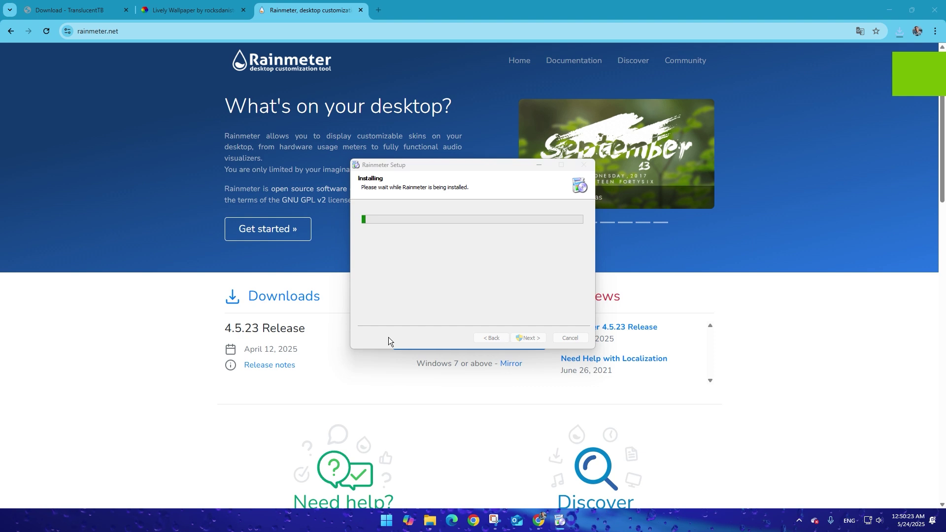
pyautogui.click(525, 338)
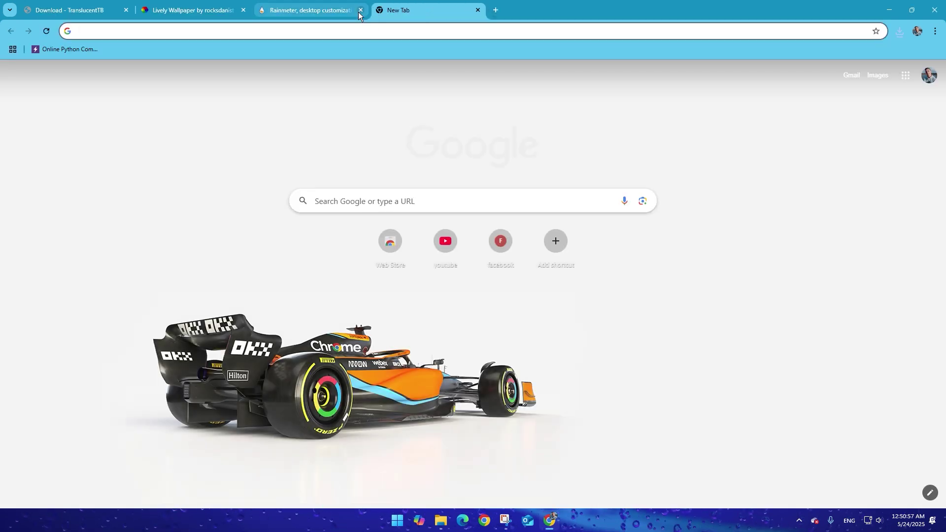
# Step: Replace the Rainmeter tab with a new one, search for "mii power rainmeter skin" and open its VisualSkins page
pyautogui.click(360, 10)
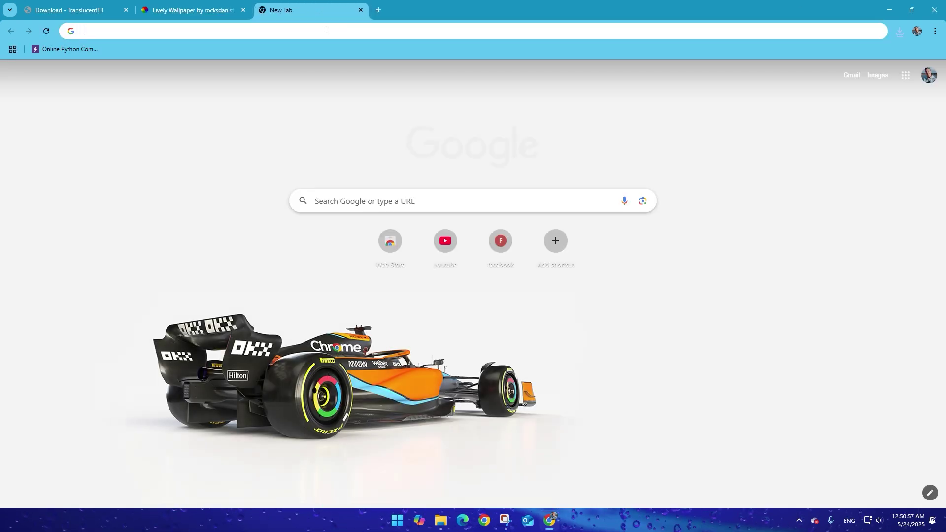
pyautogui.click(325, 29)
pyautogui.write('m')
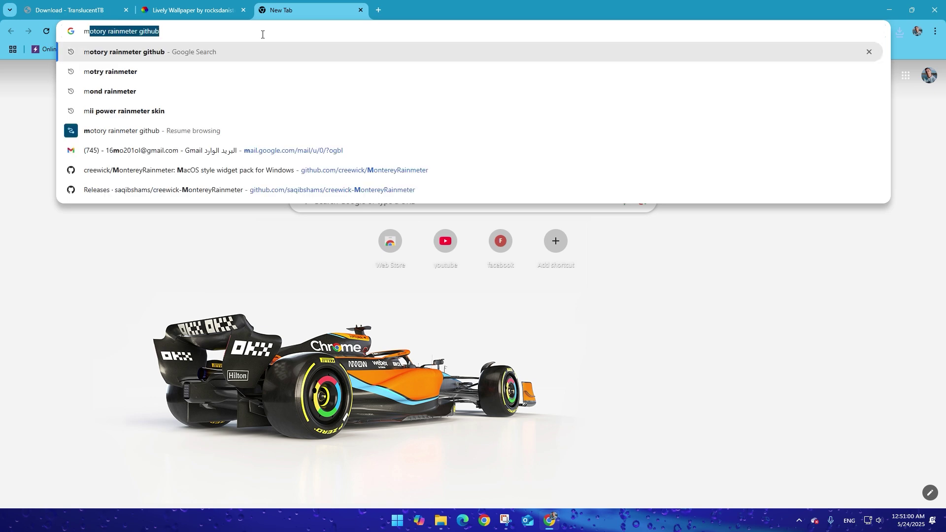
pyautogui.write('ii')
pyautogui.click(210, 49)
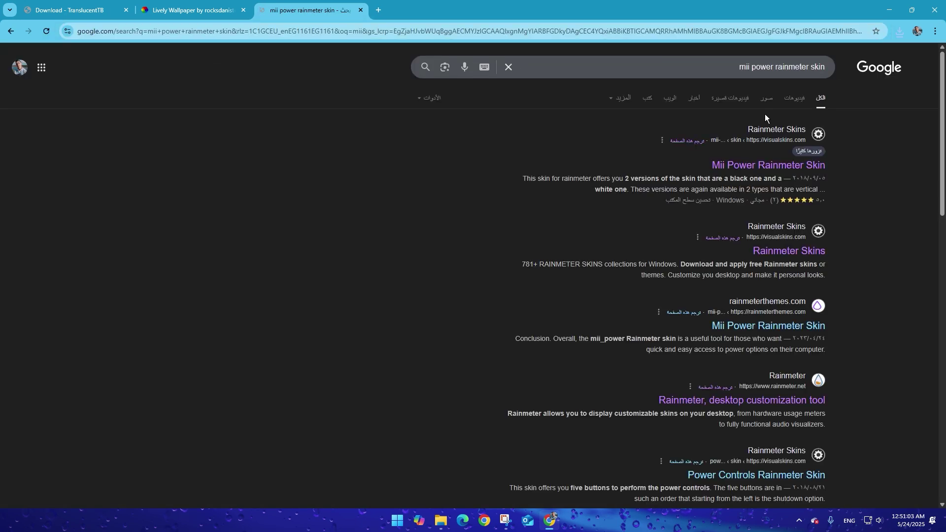
pyautogui.click(777, 167)
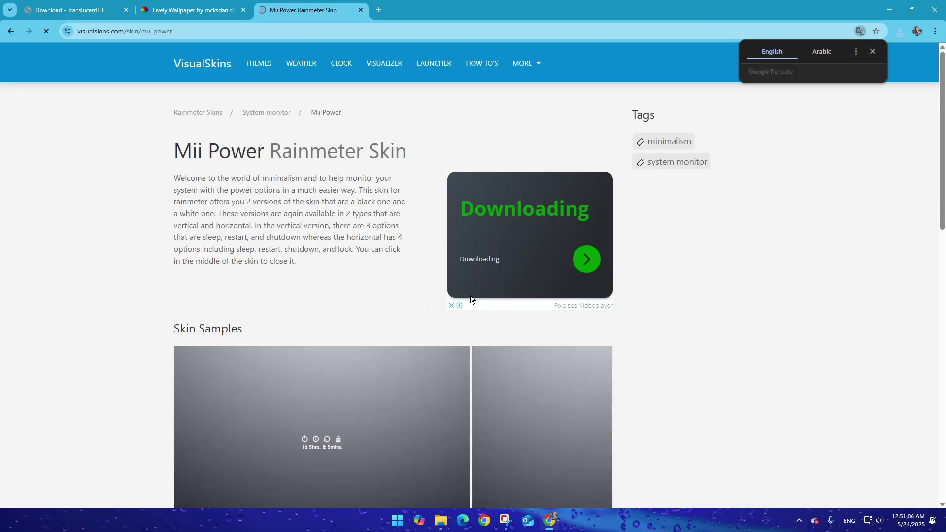
# Step: Download the mii-power.rmskin file, dismissing the ad, and install the skin with Rainmeter Skin Installer
pyautogui.scroll(-7, 376, 349)
pyautogui.click(289, 433)
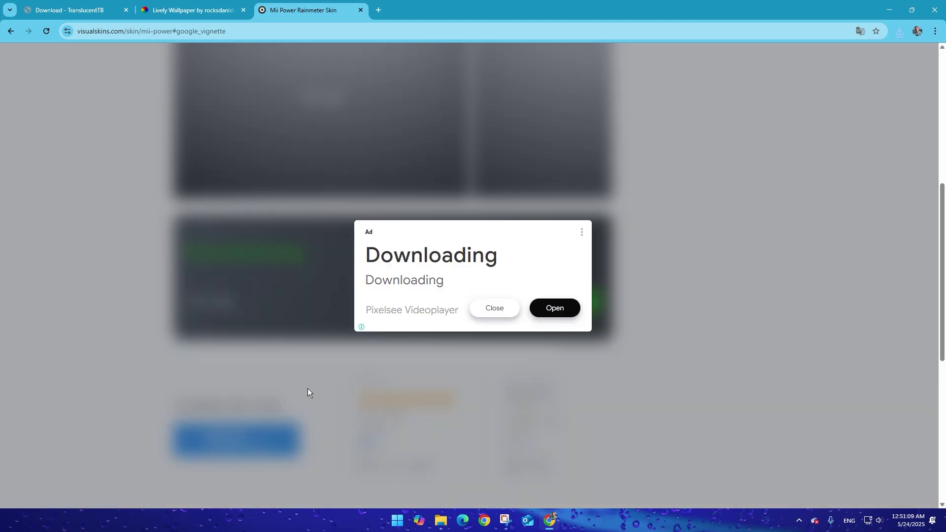
pyautogui.click(494, 308)
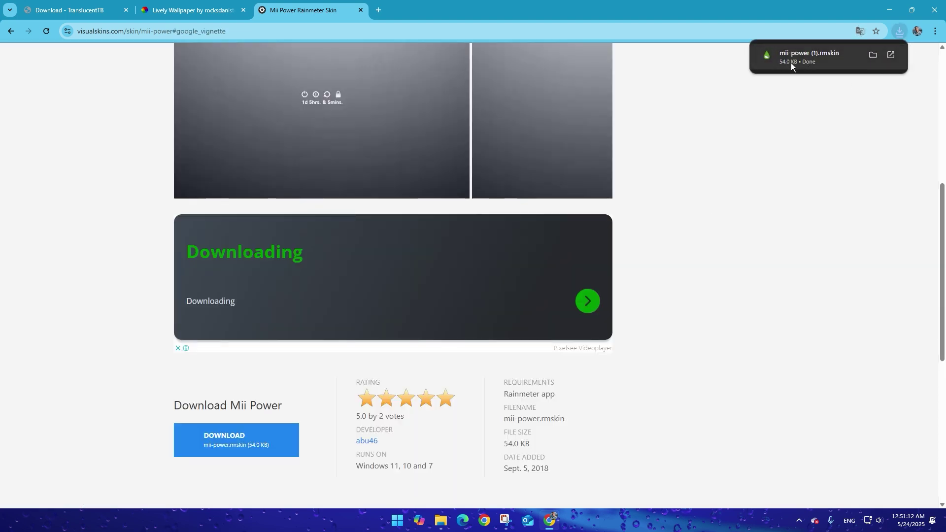
pyautogui.click(791, 63)
pyautogui.click(507, 335)
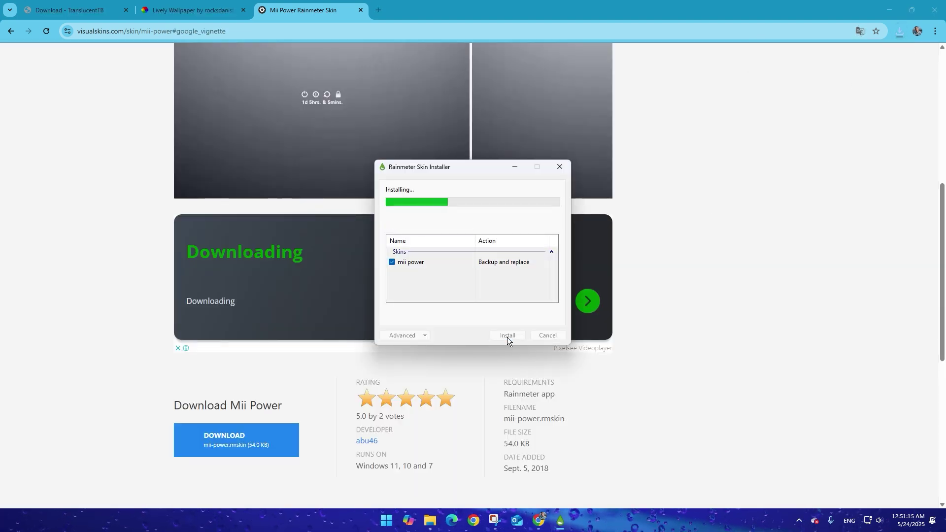
# Step: Minimize Chrome and open the Rainmeter manager from the hidden system tray icons, selecting the mii power skin folder
pyautogui.click(552, 514)
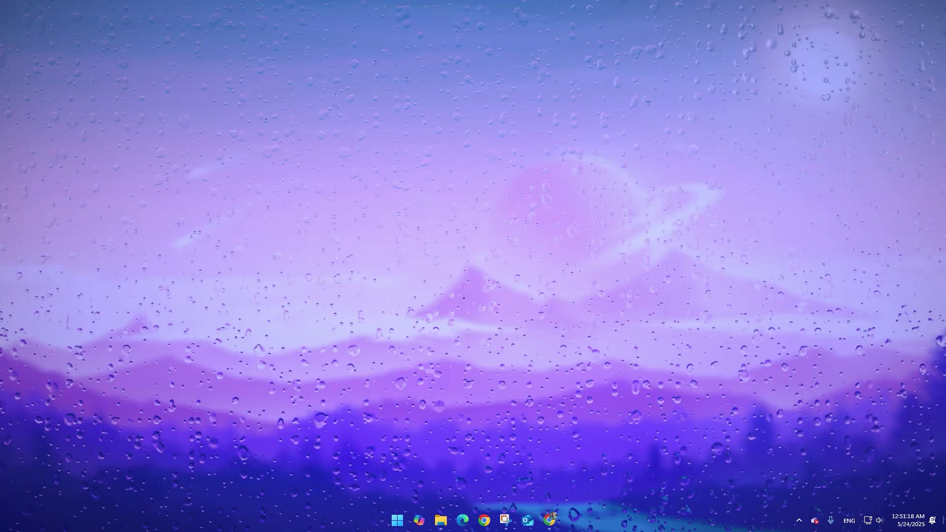
pyautogui.click(799, 521)
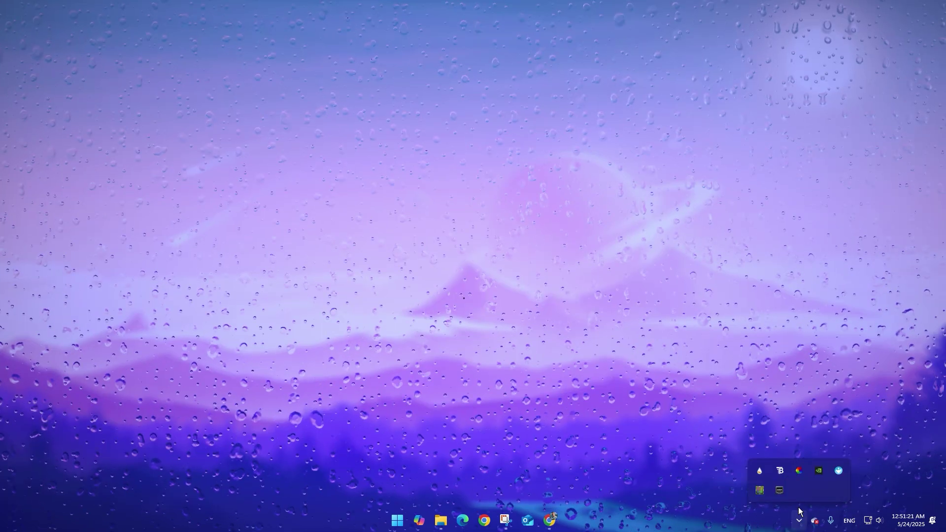
pyautogui.click(762, 475)
pyautogui.click(310, 184)
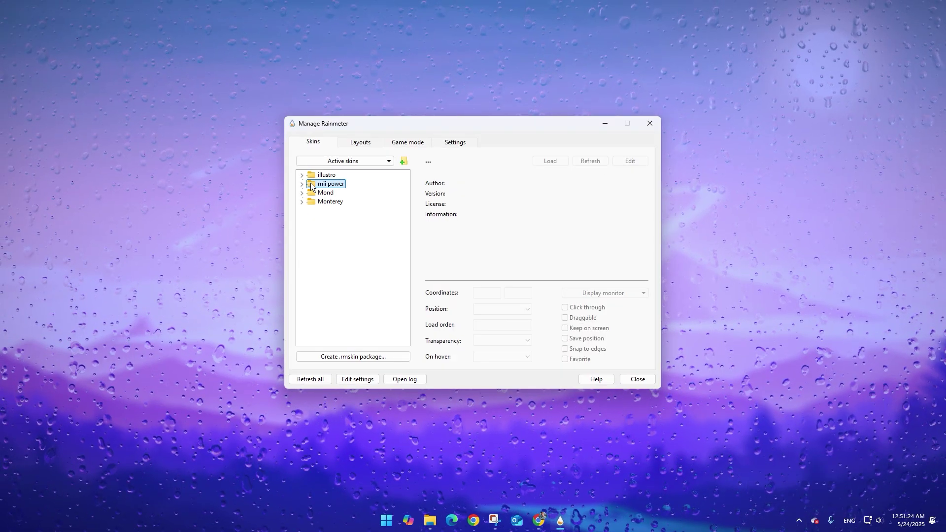
# Step: Load B.ini from the mii power\power skin, move its widget to about 233, 673 on the desktop and close the manager
pyautogui.doubleClick(310, 184)
pyautogui.doubleClick(326, 194)
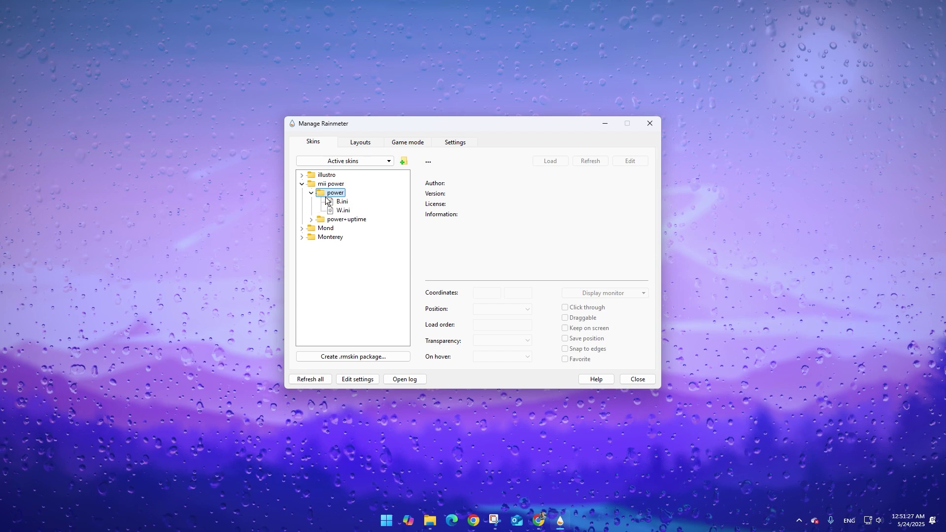
pyautogui.doubleClick(342, 202)
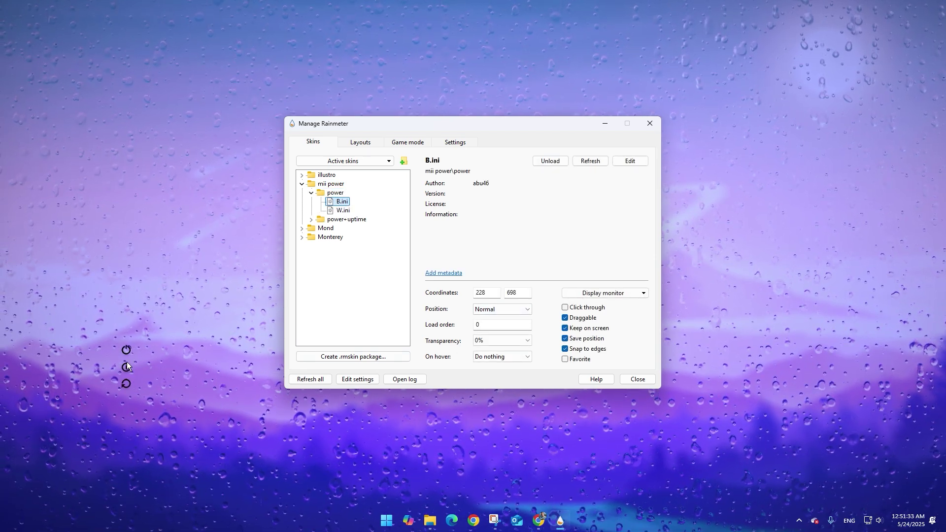
pyautogui.moveTo(126, 351)
pyautogui.mouseDown()
pyautogui.moveTo(129, 366)
pyautogui.moveTo(137, 310)
pyautogui.moveTo(144, 335)
pyautogui.moveTo(166, 339)
pyautogui.moveTo(165, 362)
pyautogui.moveTo(132, 243)
pyautogui.moveTo(14, 9)
pyautogui.moveTo(161, 366)
pyautogui.moveTo(126, 341)
pyautogui.mouseUp()
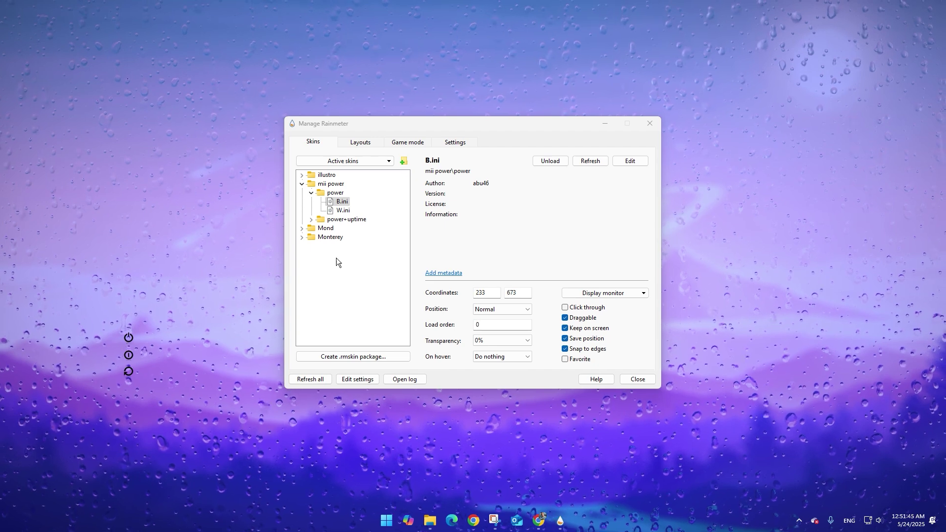
pyautogui.click(659, 126)
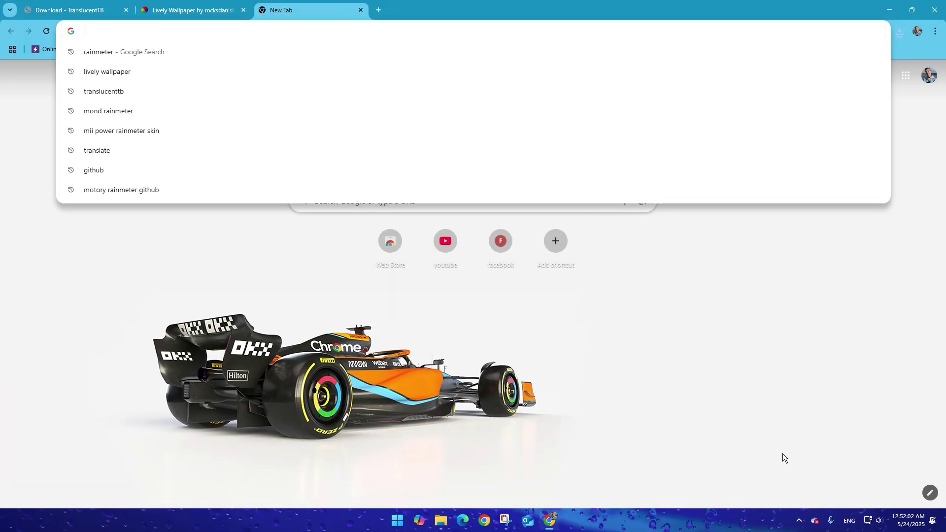
# Step: Search for "mond rainmeter" in a new Chrome tab and open the Mond theme's VisualSkins page
pyautogui.write('motory rainmeter github')
pyautogui.click(99, 92)
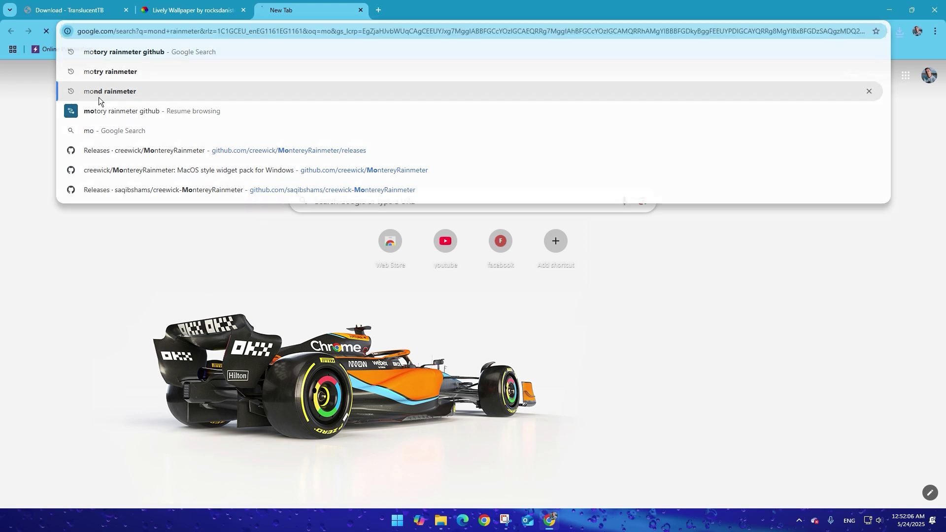
pyautogui.click(739, 197)
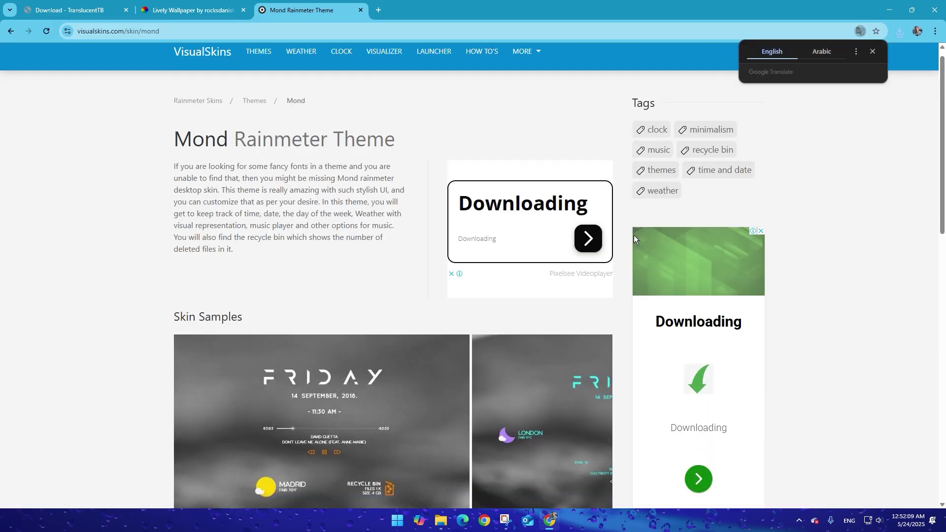
# Step: Download mond.rmskin, install the Mond skin with its included layout applied and minimize Chrome to expose the desktop
pyautogui.scroll(-10, 458, 266)
pyautogui.click(274, 306)
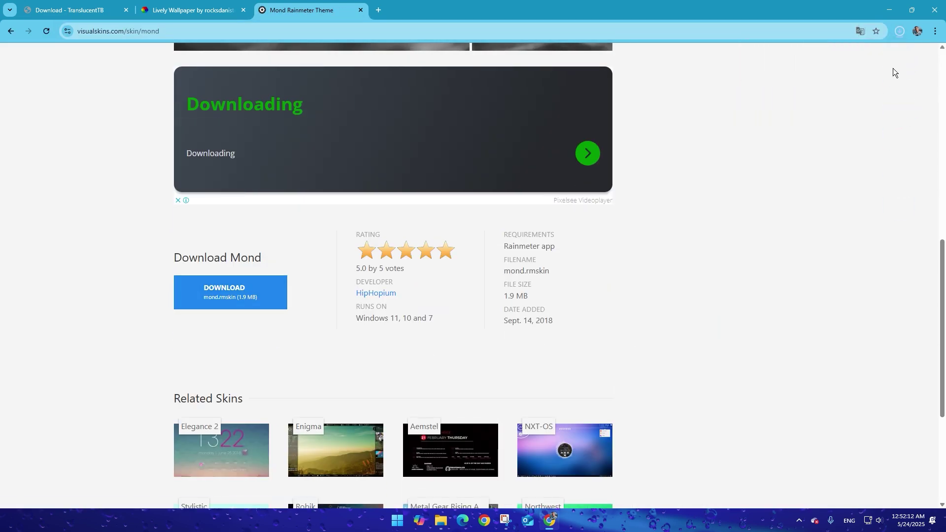
pyautogui.click(796, 60)
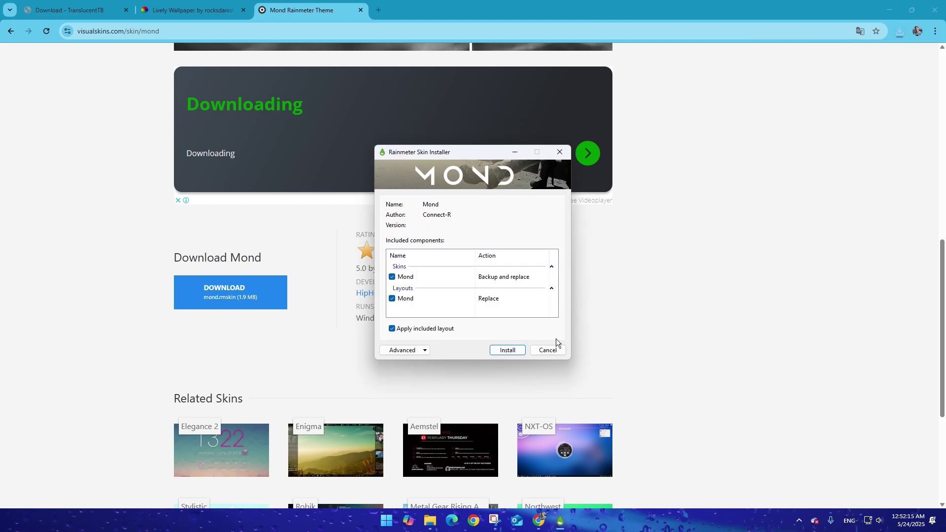
pyautogui.click(507, 351)
pyautogui.click(552, 519)
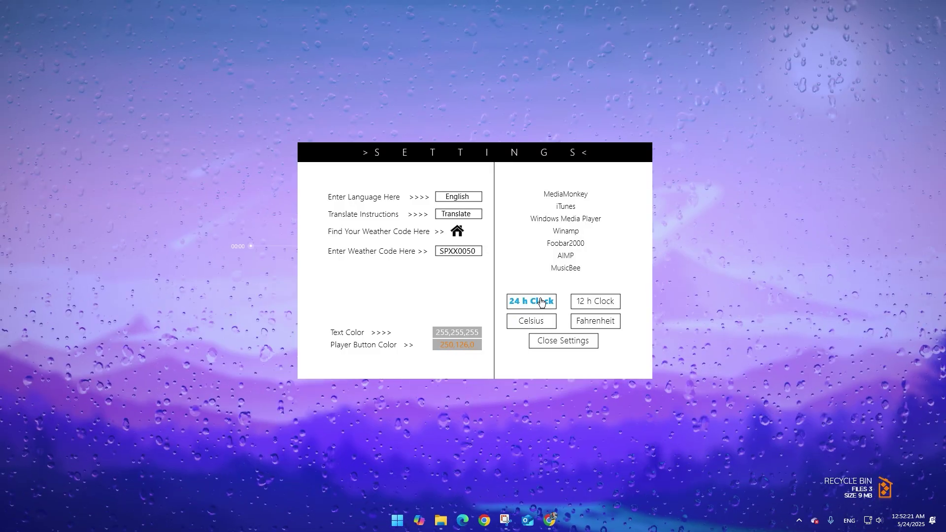
# Step: Set the Mond skin's text color to black (0,0,0) and close its settings
pyautogui.click(465, 331)
pyautogui.click(511, 276)
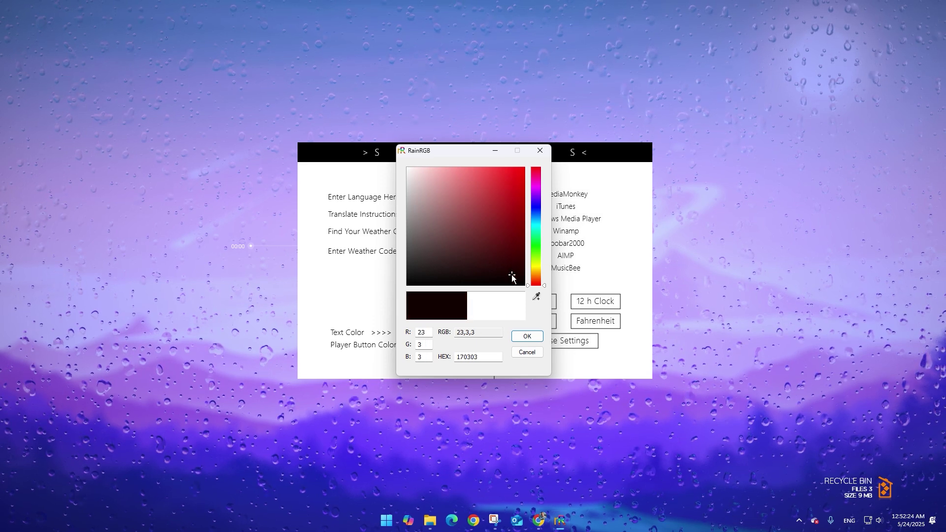
pyautogui.click(526, 336)
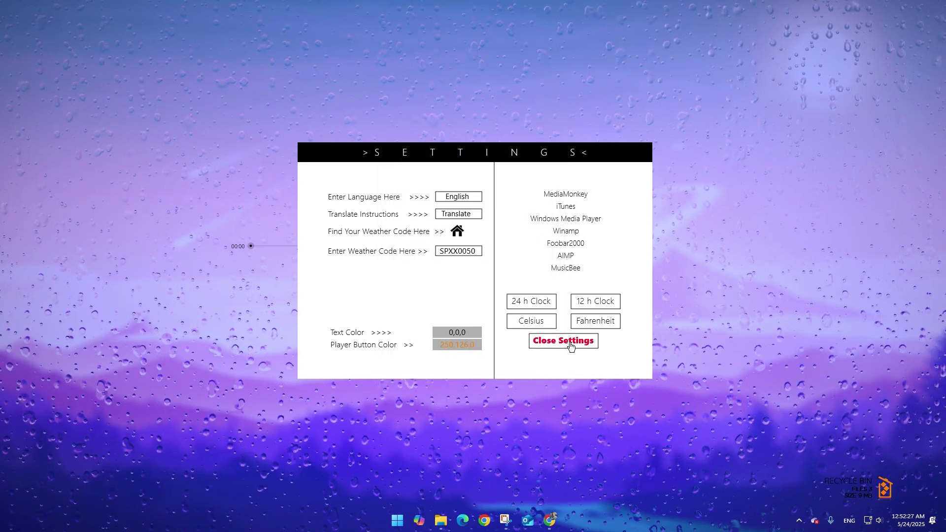
pyautogui.click(570, 344)
# Step: Unload the Mond Recycle Bin and music player skins from the desktop
pyautogui.moveTo(882, 487); pyautogui.dragTo(800, 368)
pyautogui.rightClick(773, 370)
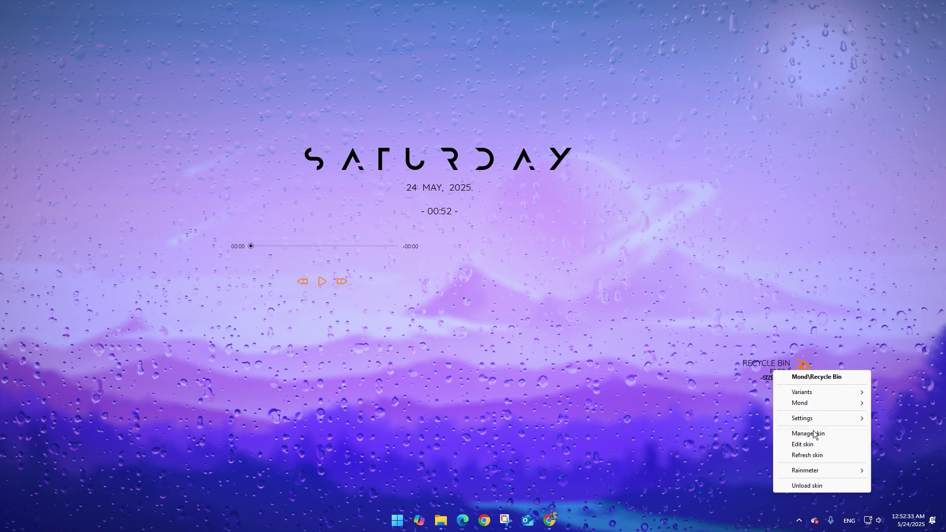
pyautogui.click(808, 485)
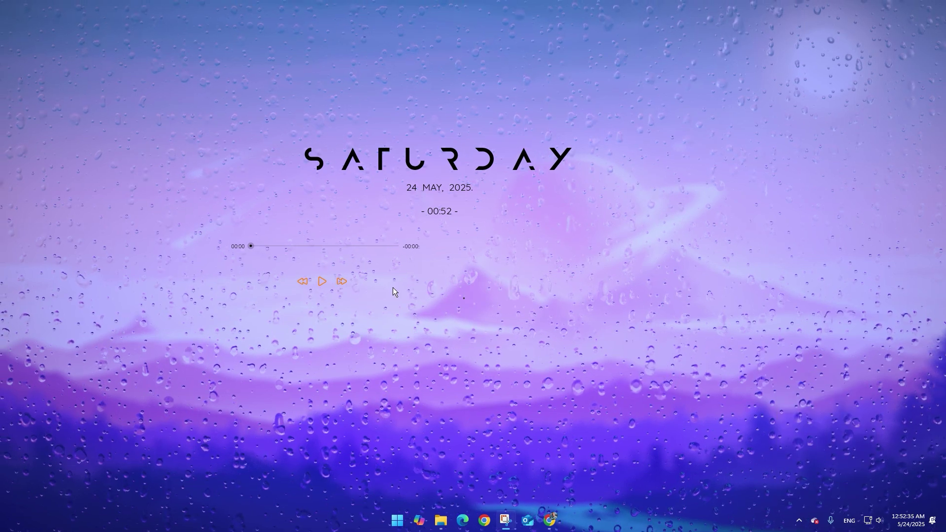
pyautogui.rightClick(350, 246)
pyautogui.click(375, 362)
# Step: Open the Mond clock skin's Clock.ini for editing and increase the Scale value under [Variables]
pyautogui.rightClick(442, 212)
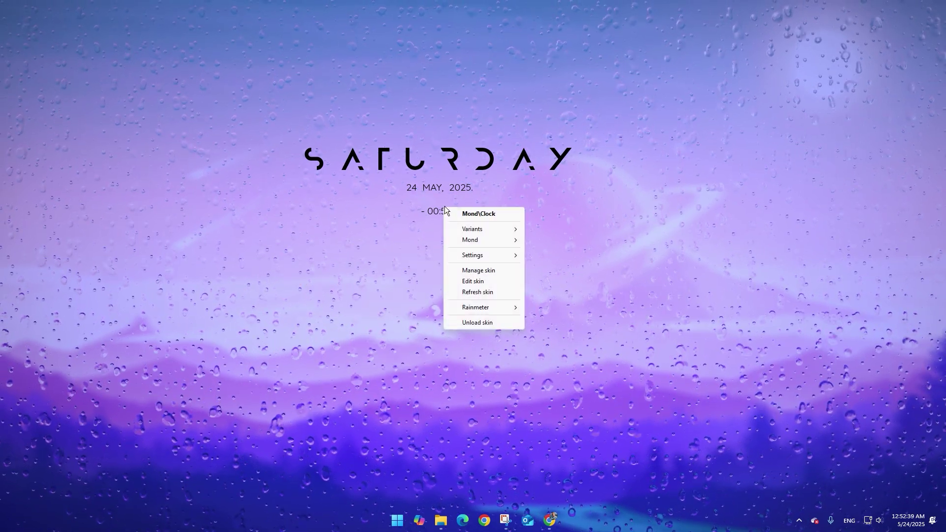
pyautogui.click(470, 281)
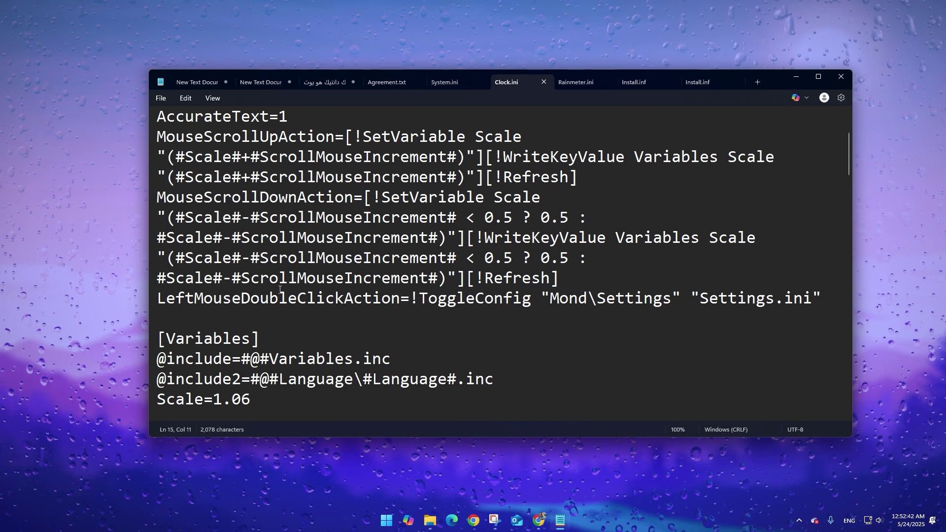
pyautogui.scroll(-2, 554, 184)
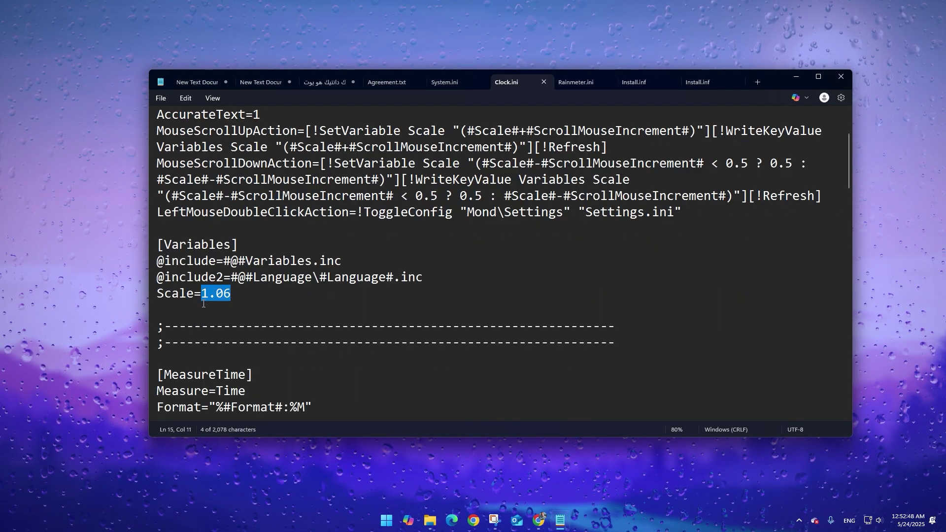
pyautogui.write('.00')
# Step: Delete the [Meter24hClock], [Meter12hClock] and [MeterDate] sections from Clock.ini, keeping only the day meter
pyautogui.scroll(-5, 260, 290)
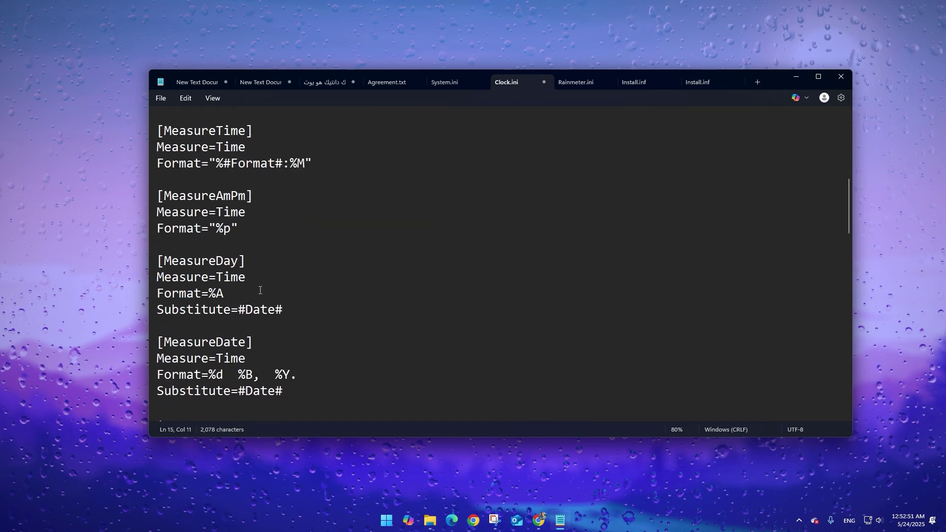
pyautogui.scroll(-1, 241, 281)
pyautogui.scroll(-3, 247, 292)
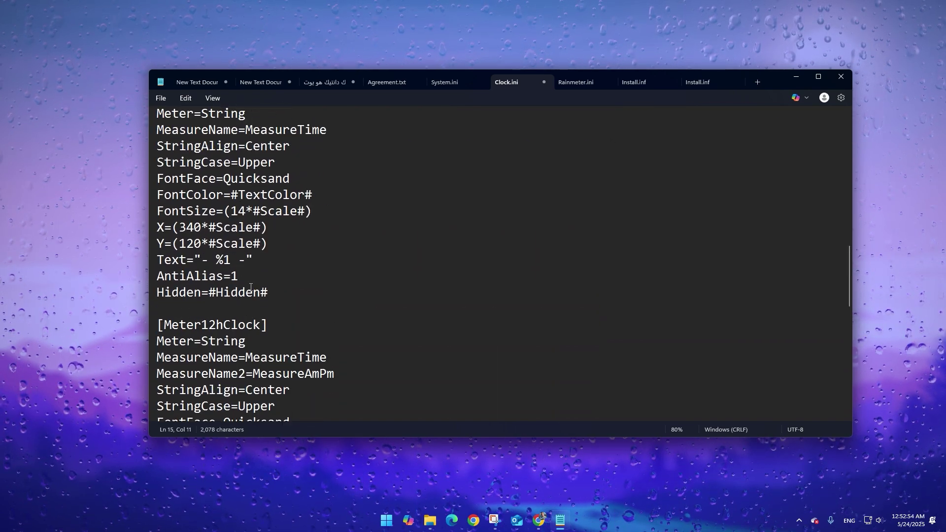
pyautogui.scroll(3, 229, 250)
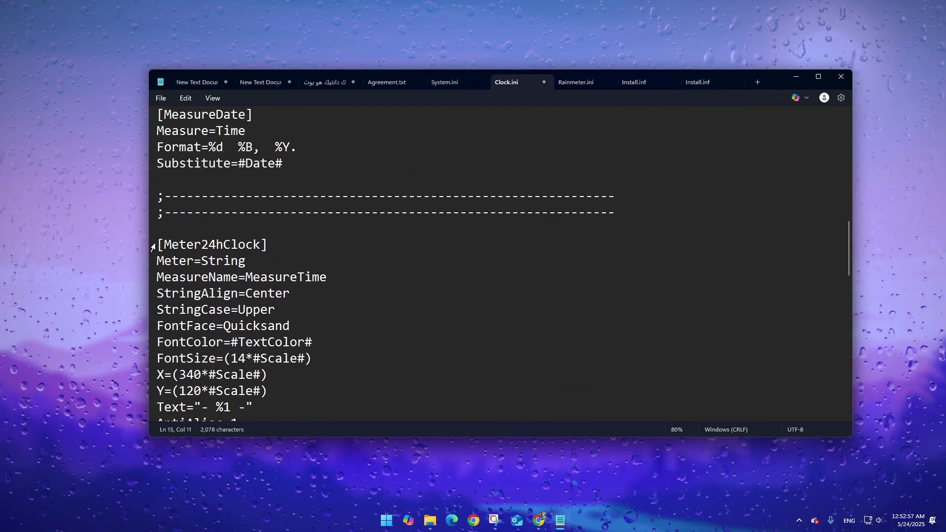
pyautogui.moveTo(157, 241); pyautogui.dragTo(284, 296)
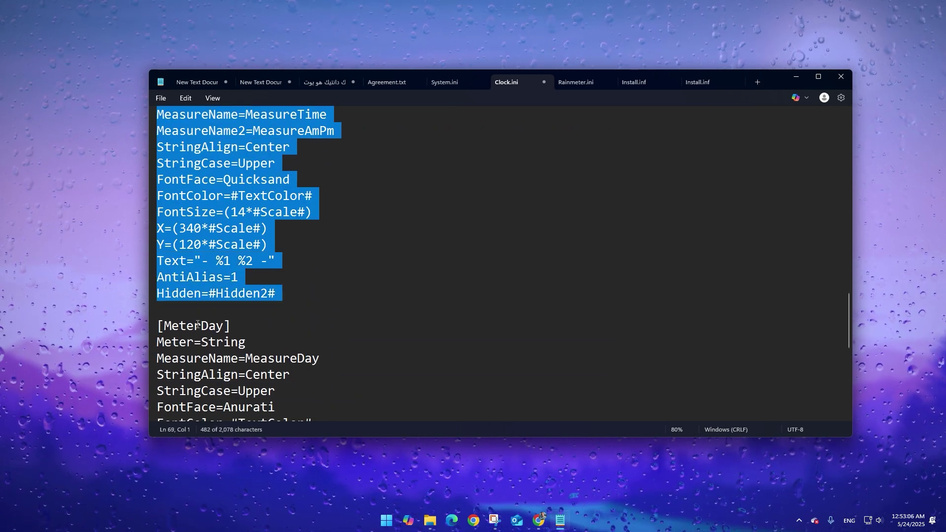
pyautogui.press('Delete')
pyautogui.scroll(-2, 258, 333)
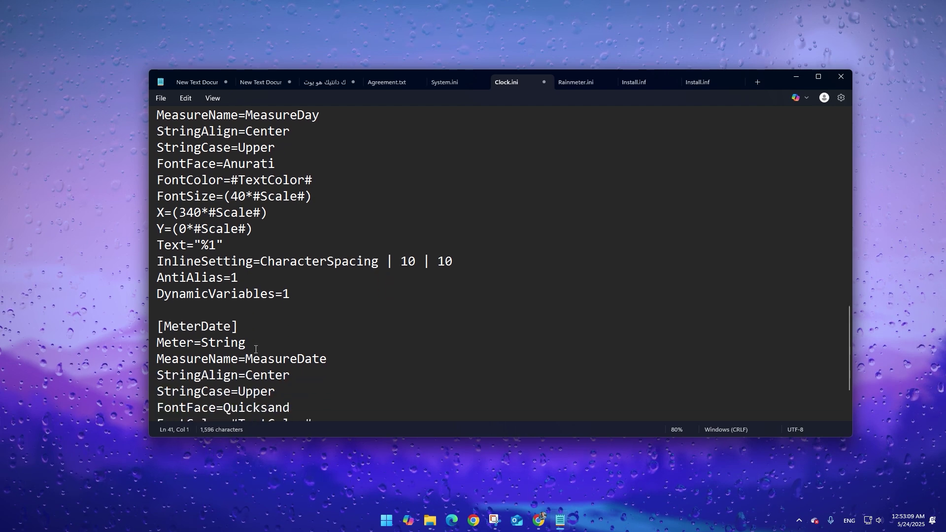
pyautogui.moveTo(158, 275); pyautogui.dragTo(285, 391)
pyautogui.press('Delete')
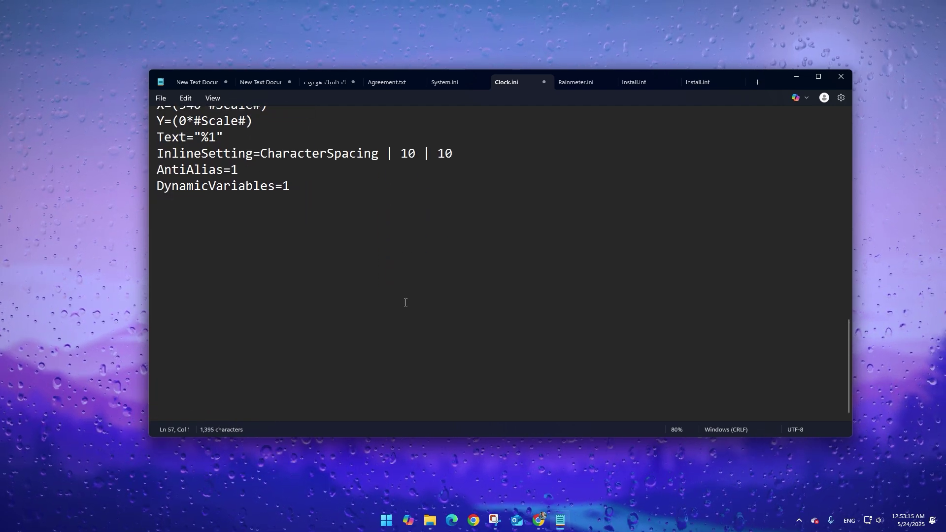
# Step: Save the edited Clock.ini and close the text editor
pyautogui.click(161, 98)
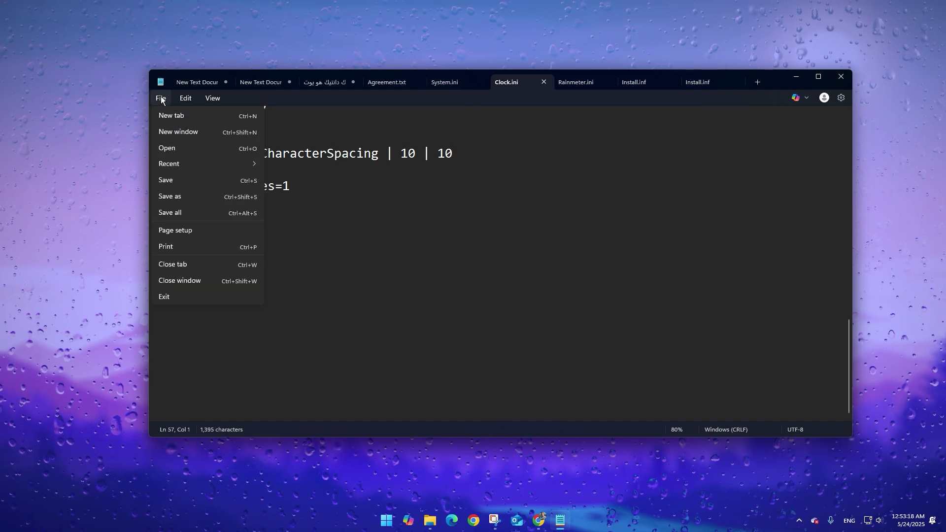
pyautogui.click(180, 180)
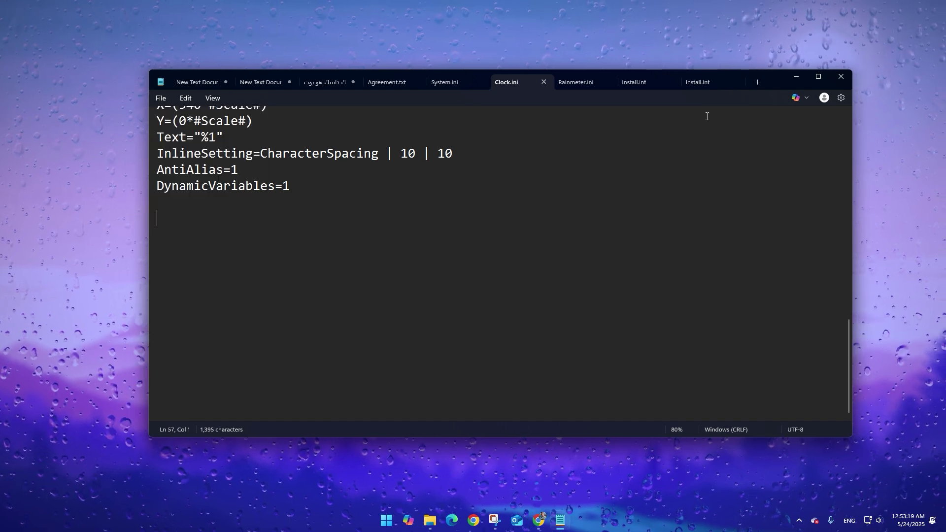
pyautogui.click(840, 78)
# Step: Refresh the Mond clock skin and move the day name slightly higher on the desktop
pyautogui.rightClick(374, 161)
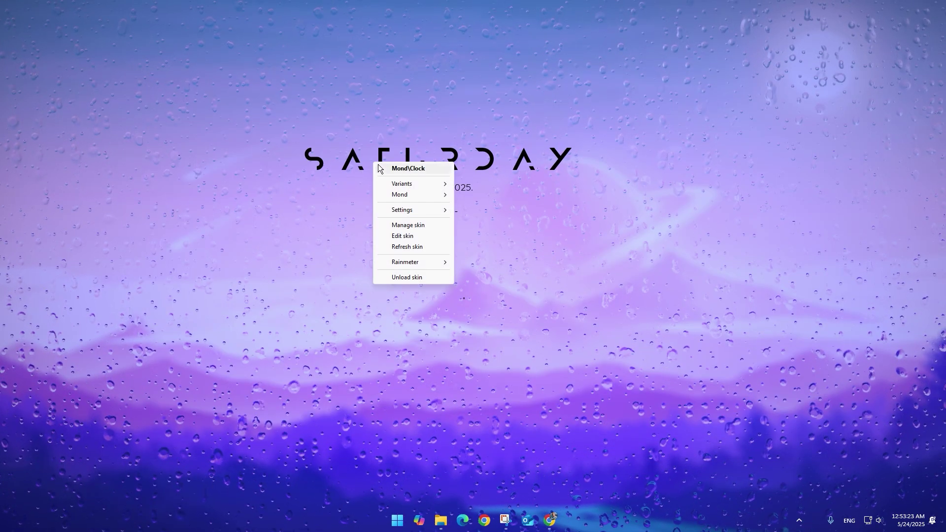
pyautogui.click(407, 246)
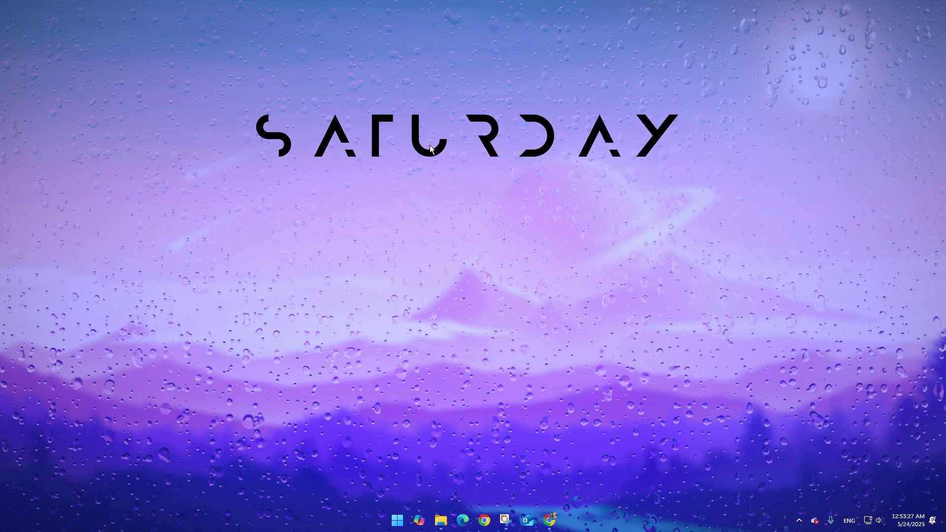
pyautogui.moveTo(430, 148); pyautogui.dragTo(439, 112)
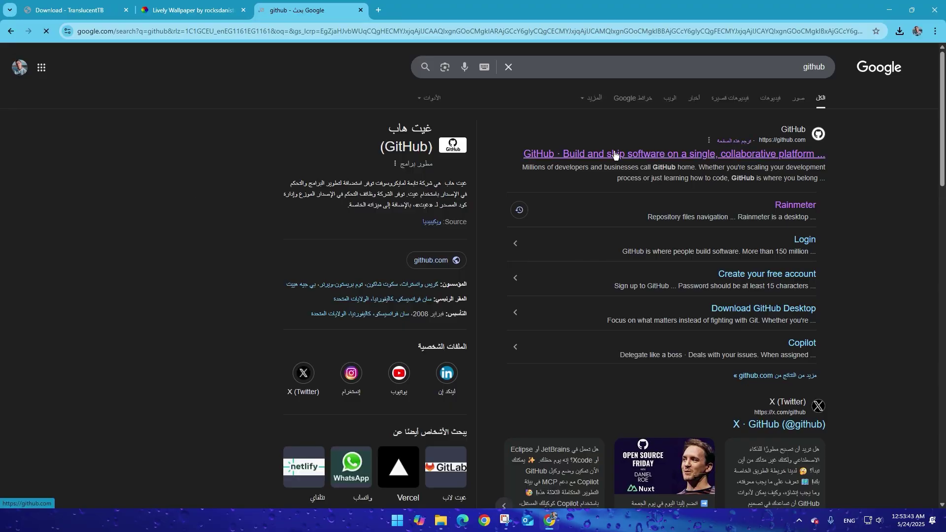
# Step: Open GitHub from the Google results in Chrome, search for "mon" and open the creewick/MontereyRainmeter repository
pyautogui.click(614, 156)
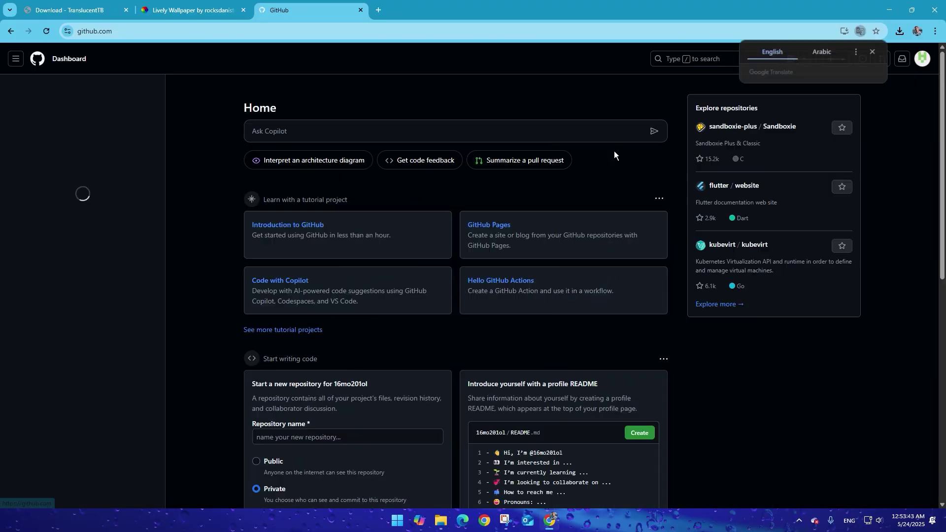
pyautogui.click(704, 55)
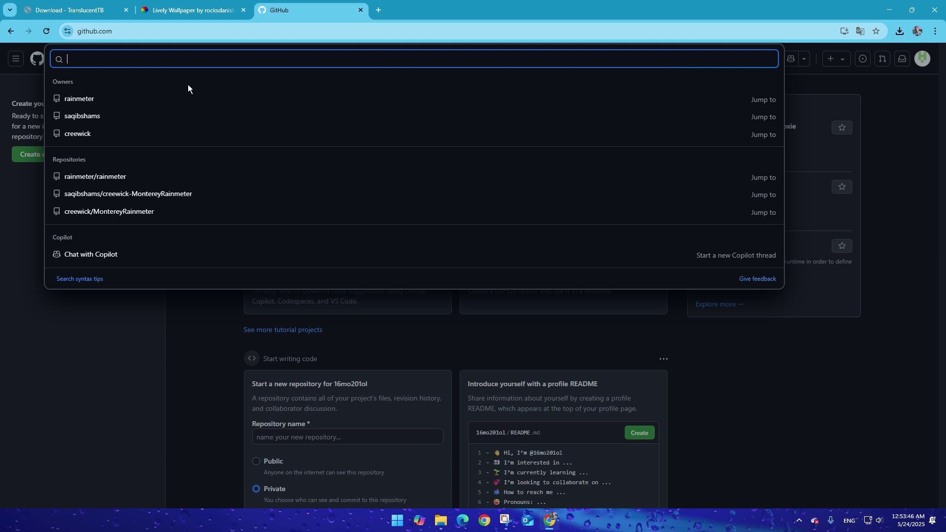
pyautogui.write('mon')
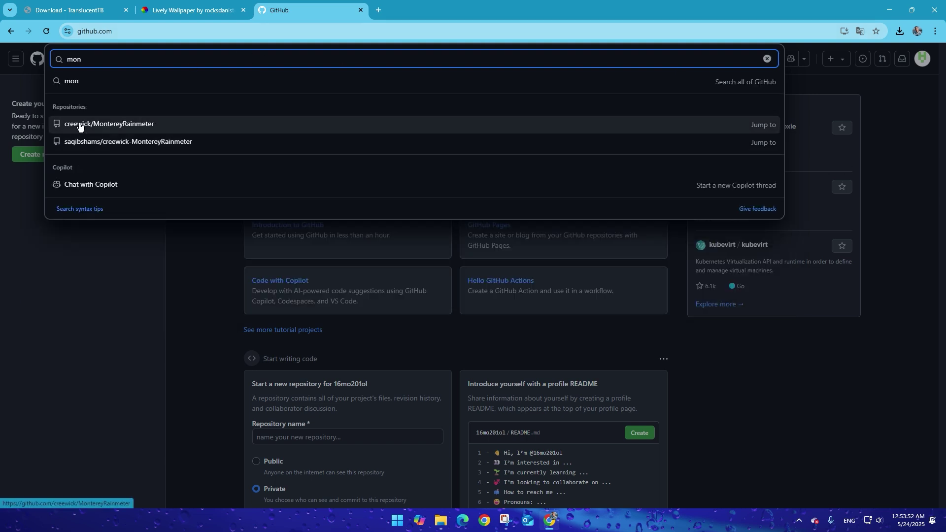
pyautogui.click(130, 130)
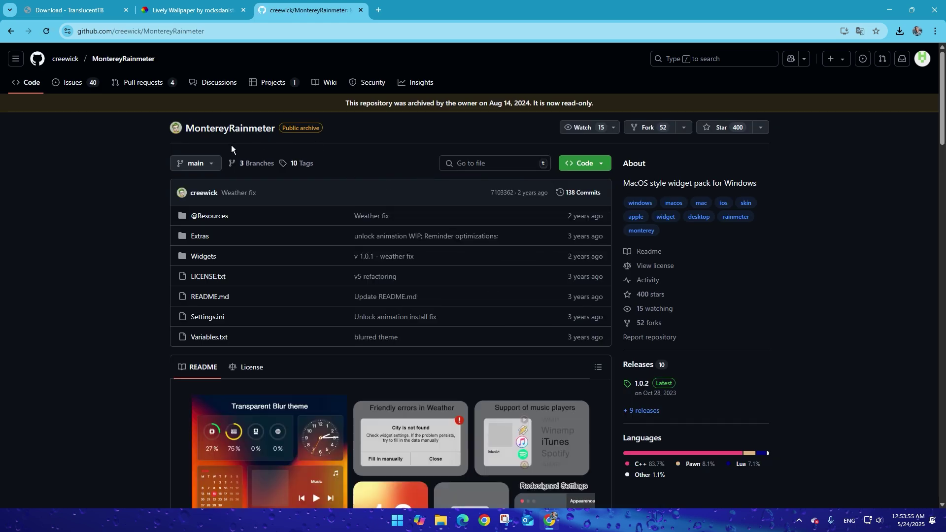
# Step: Download Monterey_1.0.2.rmskin from the MontereyRainmeter releases page and install it with its included skins loaded
pyautogui.scroll(-4, 440, 153)
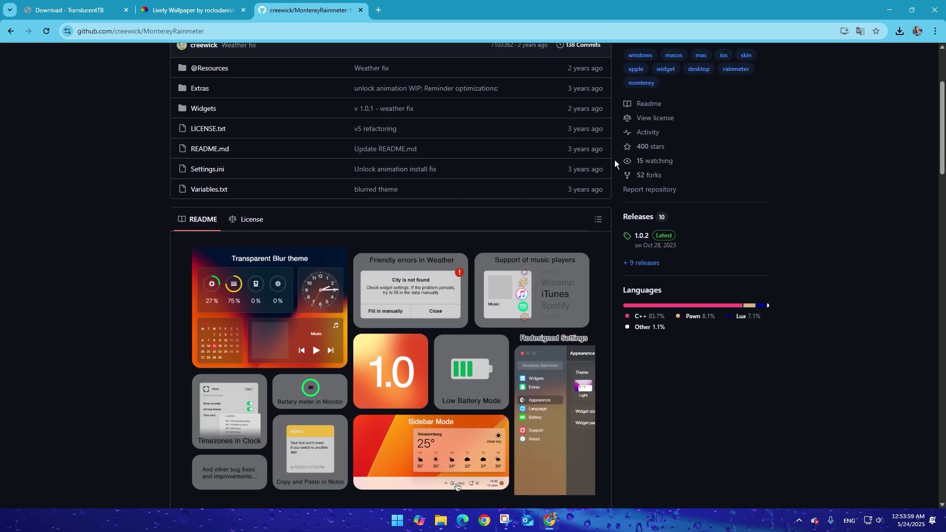
pyautogui.click(628, 167)
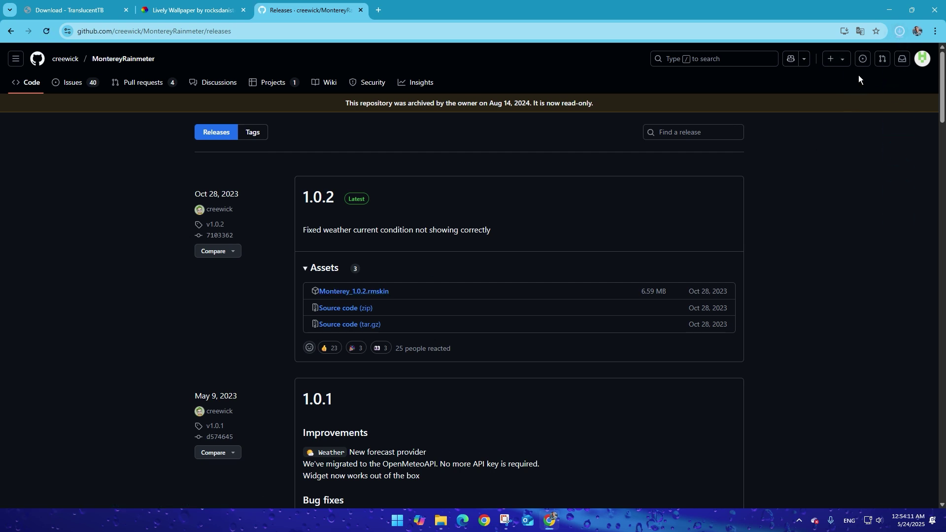
pyautogui.click(833, 57)
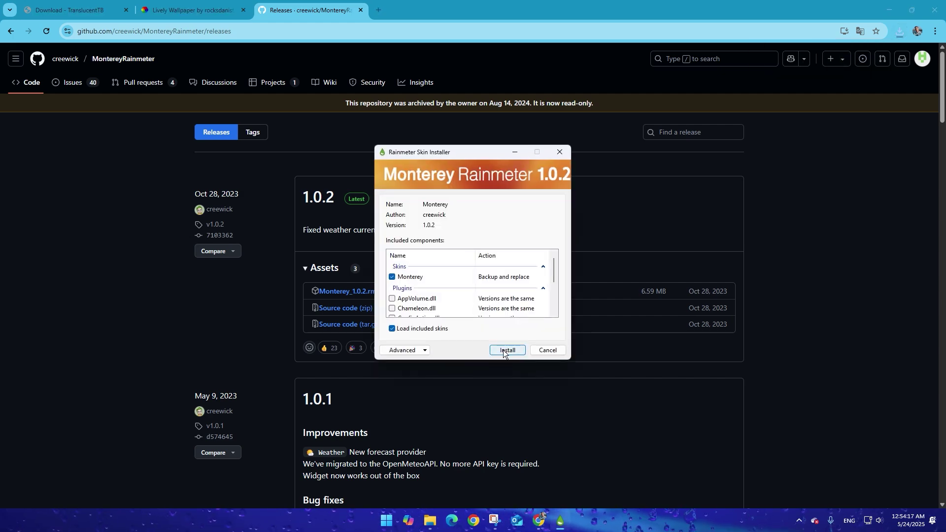
pyautogui.click(506, 351)
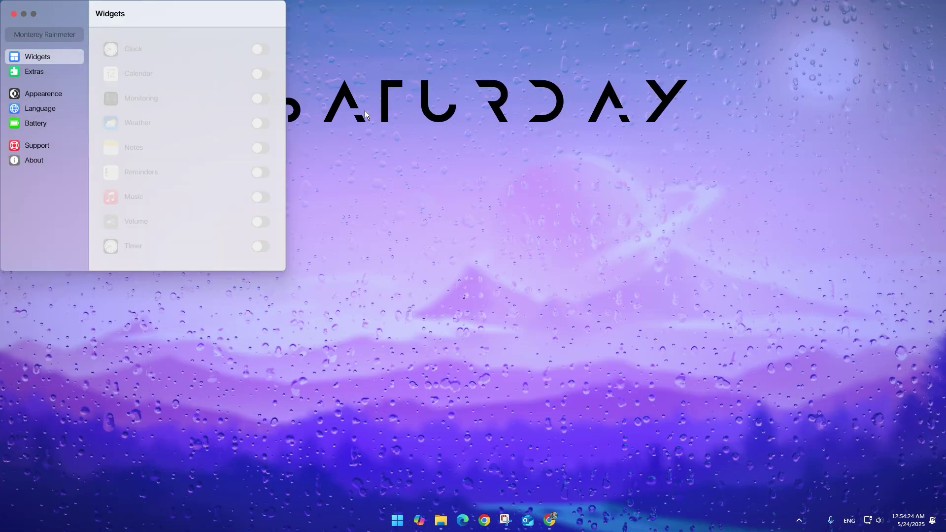
# Step: Move the Monterey settings window to the middle of the desktop and enable the Clock and Calendar widgets
pyautogui.moveTo(194, 11); pyautogui.dragTo(576, 219)
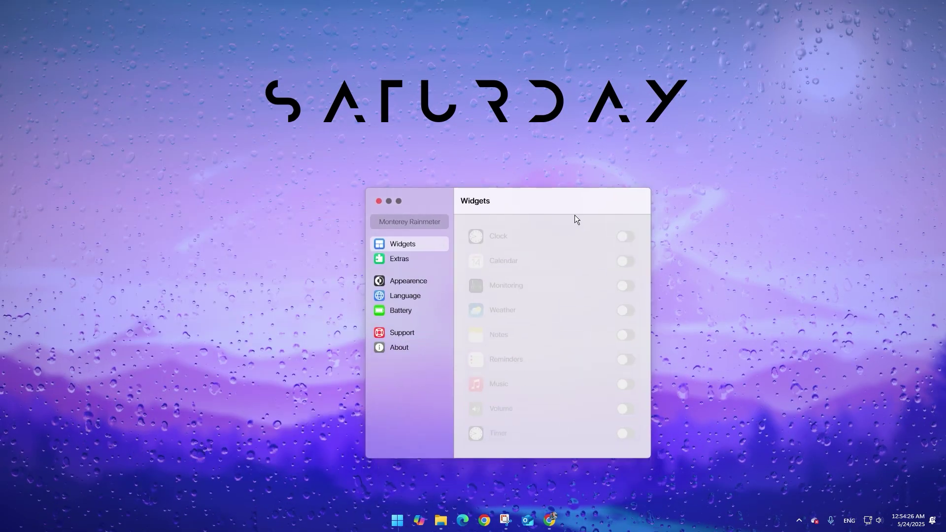
pyautogui.click(625, 237)
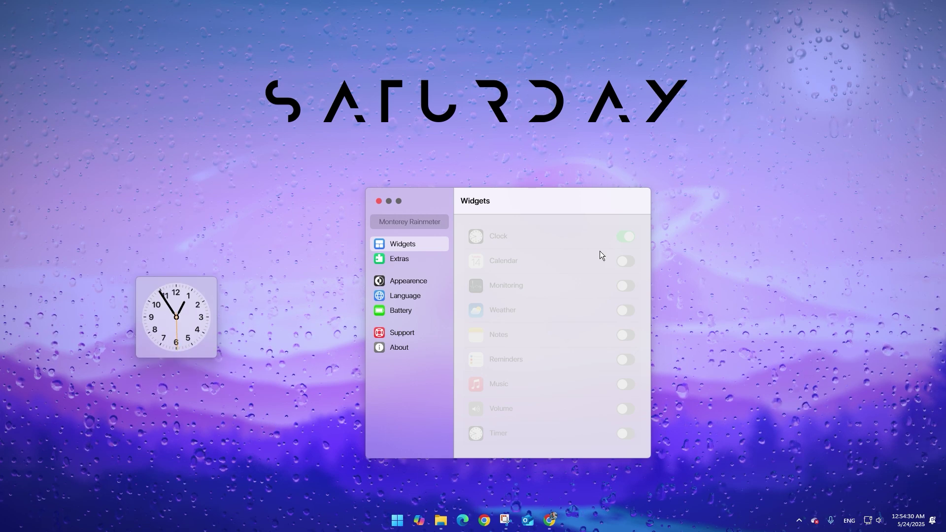
pyautogui.click(625, 261)
# Step: Try the Monterey Monitoring widget in its wide variant with percentages, and disable it again
pyautogui.click(627, 286)
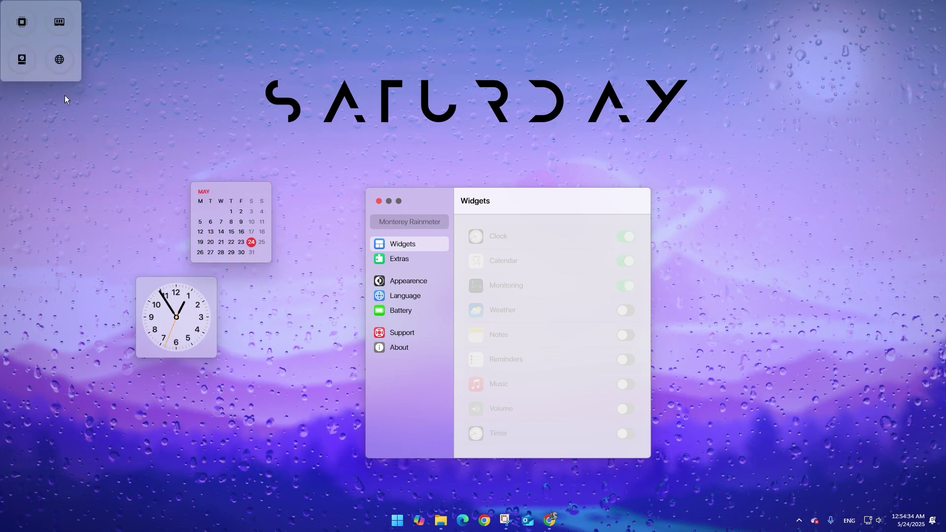
pyautogui.rightClick(124, 111)
pyautogui.click(177, 158)
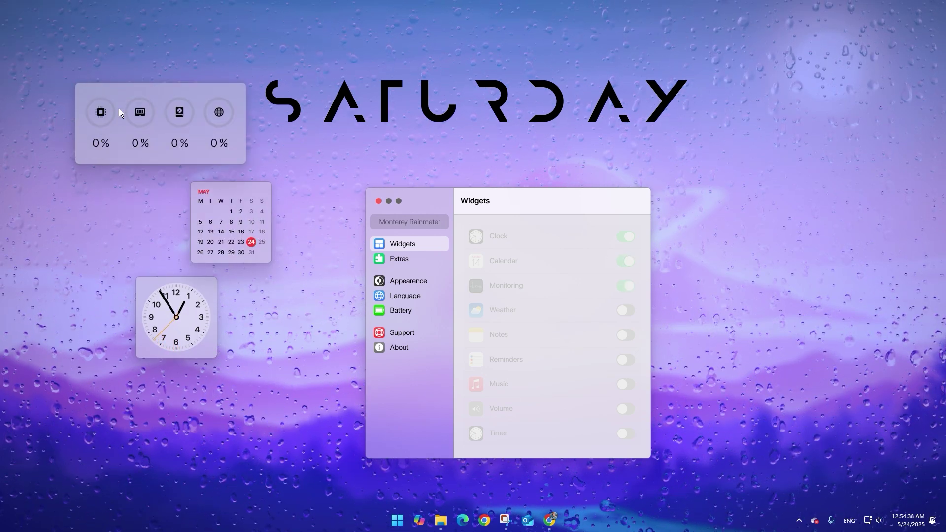
pyautogui.click(625, 286)
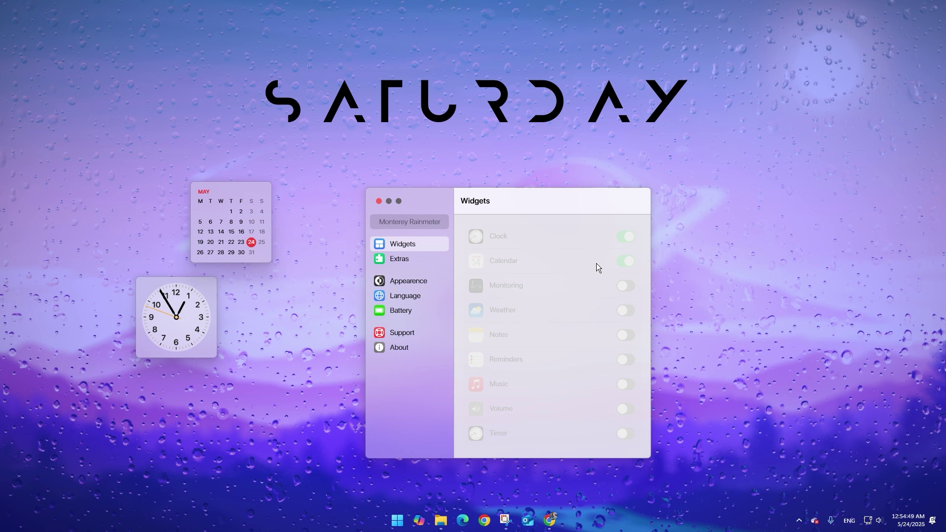
# Step: Switch the Monterey clock widget to its wide digital variant with the date and move it lower below the calendar
pyautogui.rightClick(147, 297)
pyautogui.click(175, 347)
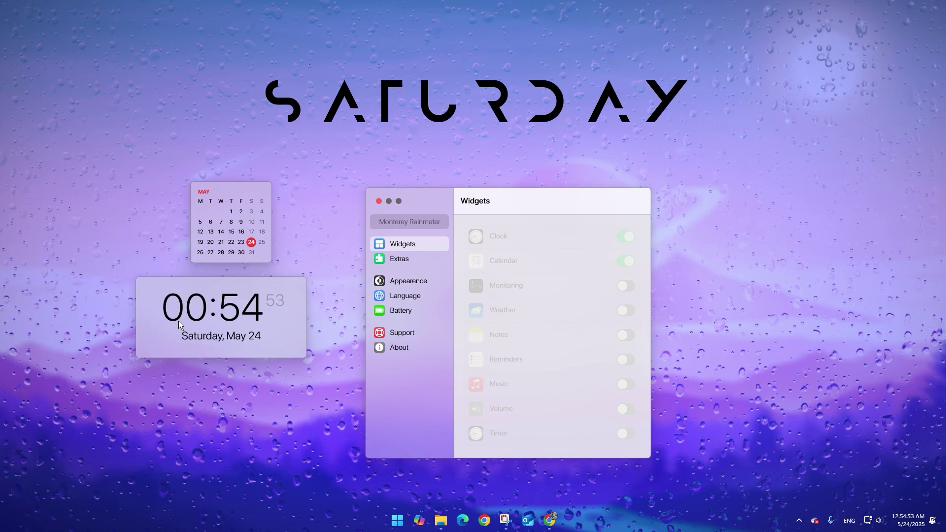
pyautogui.moveTo(179, 324); pyautogui.dragTo(190, 378)
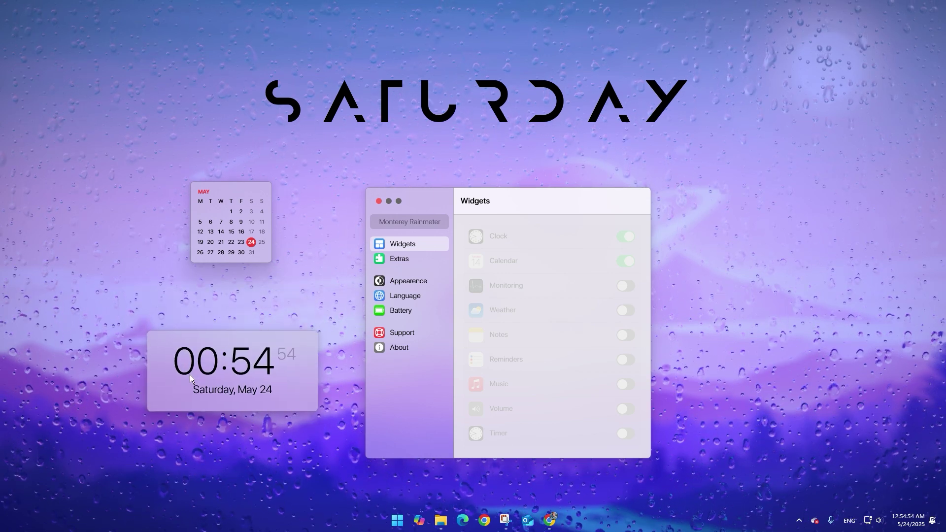
# Step: Open the Rainmeter manager from the hidden tray icons and load B.ini from the mii power\power skin
pyautogui.click(799, 521)
pyautogui.click(766, 473)
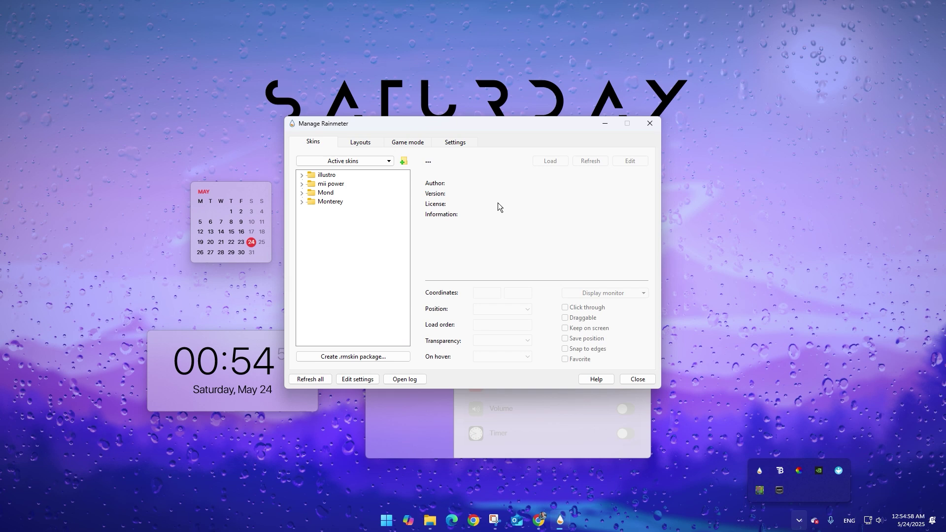
pyautogui.doubleClick(330, 187)
pyautogui.doubleClick(334, 194)
pyautogui.doubleClick(340, 203)
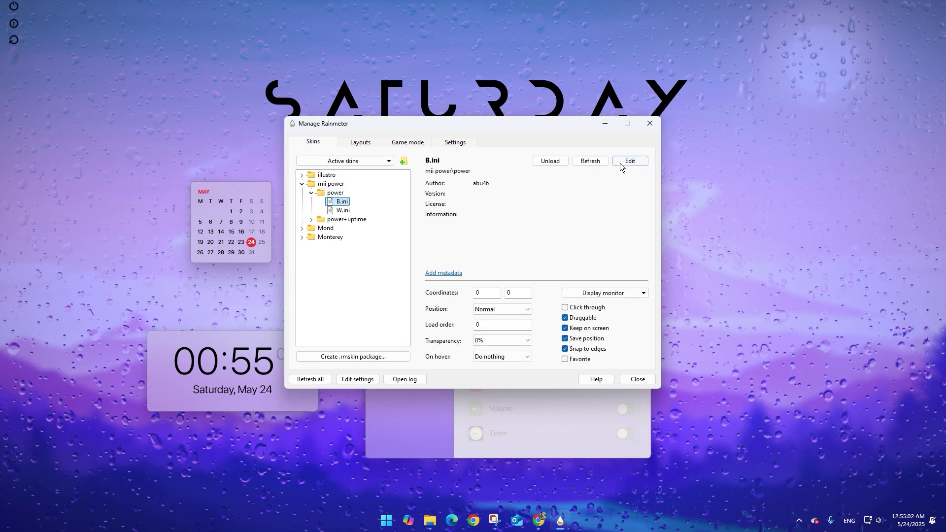
# Step: Move the calendar widget near the desktop's right edge, enable the Monterey Music widget and place it directly beside the calendar
pyautogui.click(650, 125)
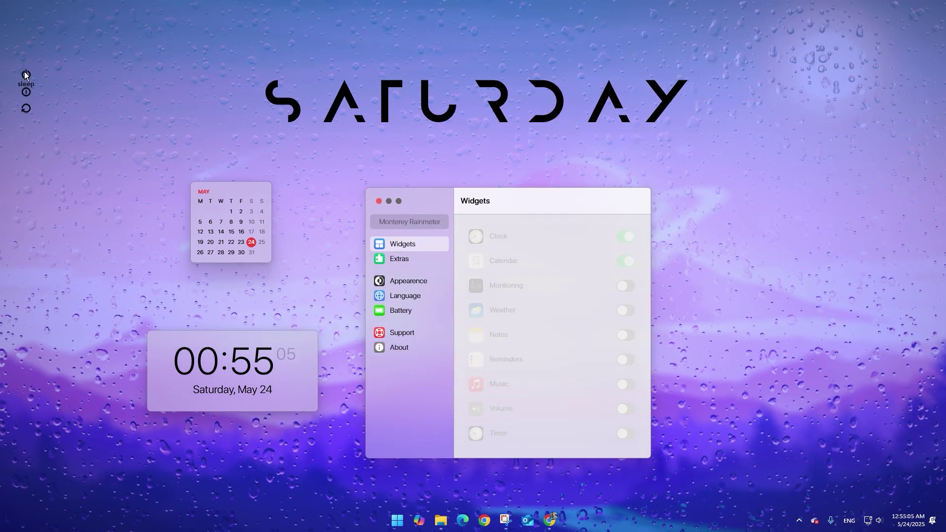
pyautogui.moveTo(223, 218); pyautogui.dragTo(870, 187)
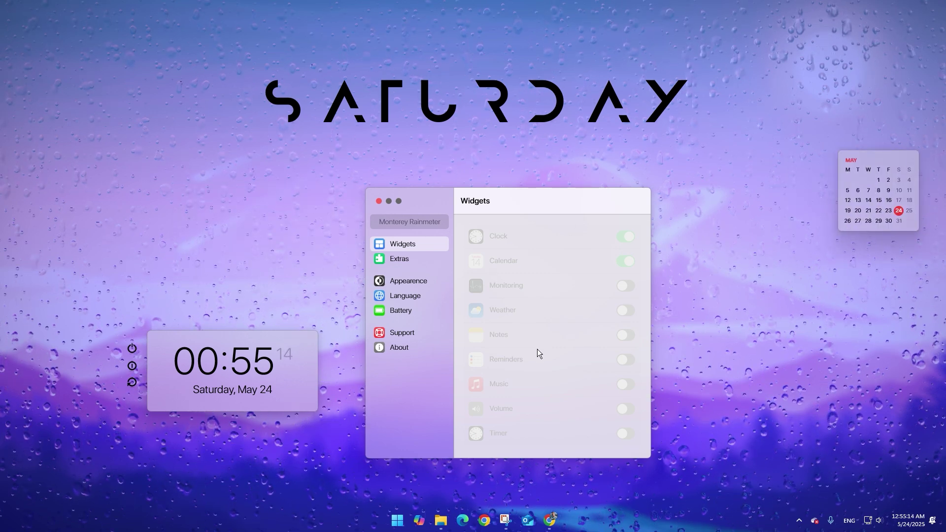
pyautogui.click(622, 384)
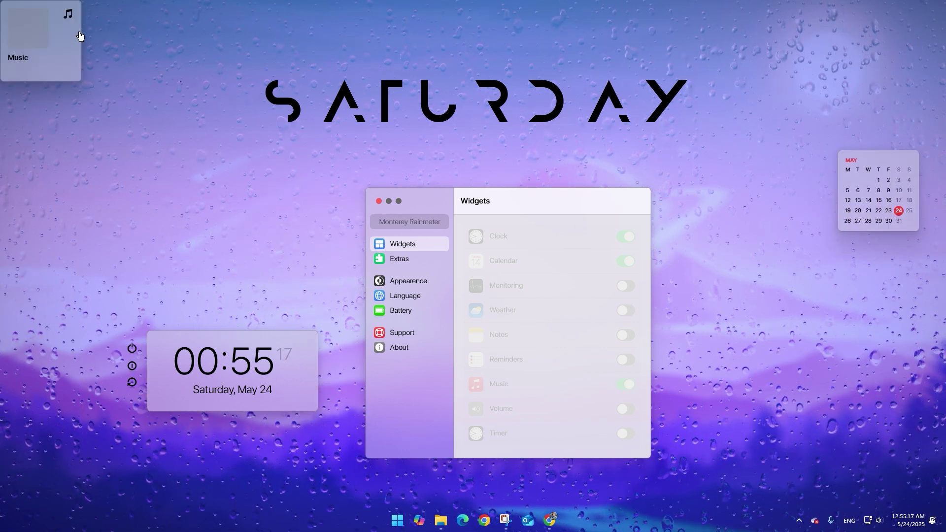
pyautogui.moveTo(53, 39); pyautogui.dragTo(800, 188)
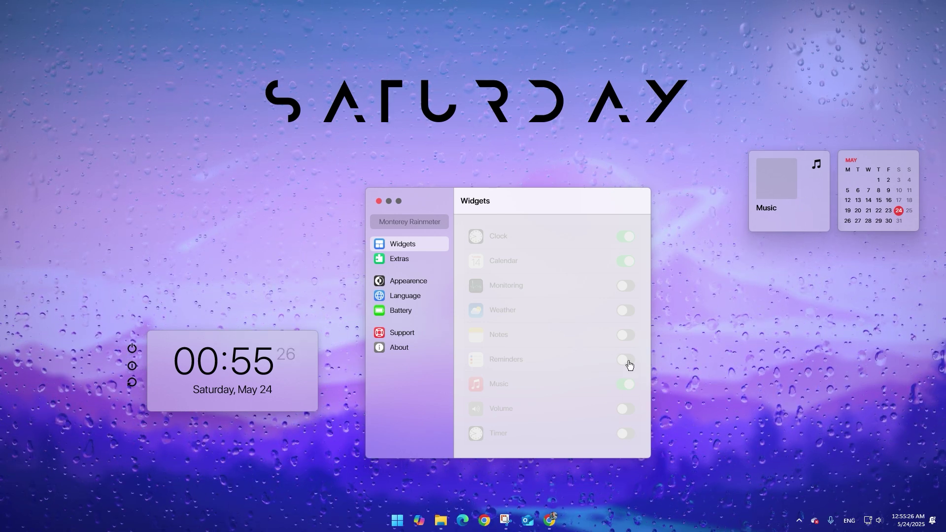
# Step: Enable the Monterey Notes widget in its wide variant and place it directly below the Music and Calendar widgets
pyautogui.click(622, 335)
pyautogui.moveTo(56, 43); pyautogui.dragTo(866, 281)
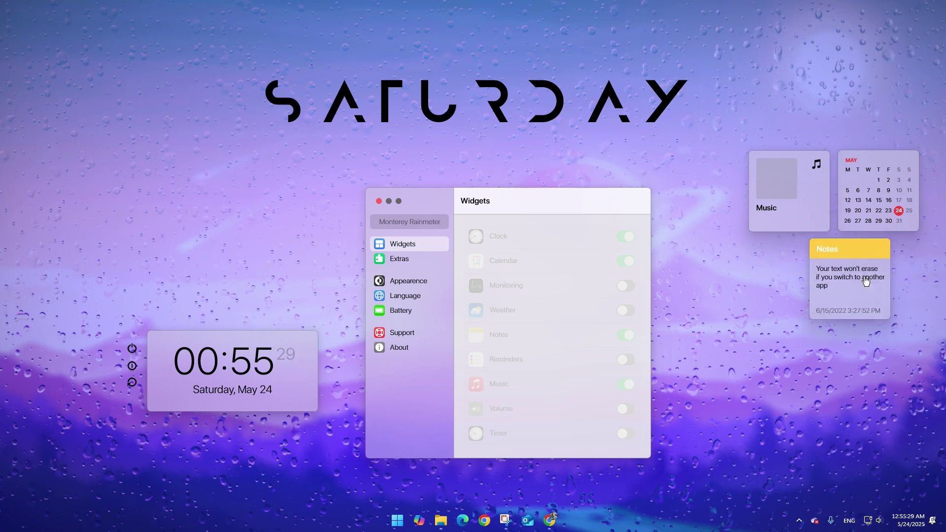
pyautogui.click(878, 321)
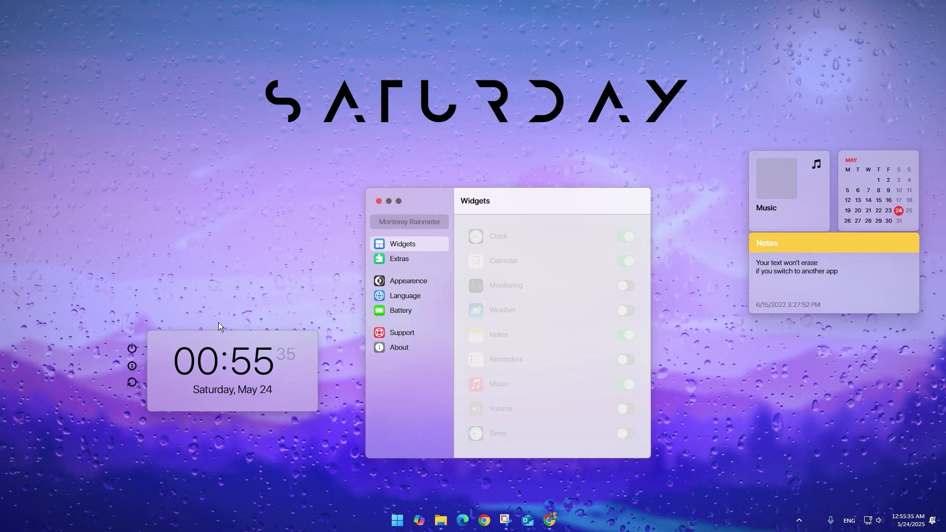
# Step: Try the Light, Dark, Auto and Color themes for the Monterey widgets, return to Blur and view the battery settings
pyautogui.click(399, 260)
pyautogui.click(407, 283)
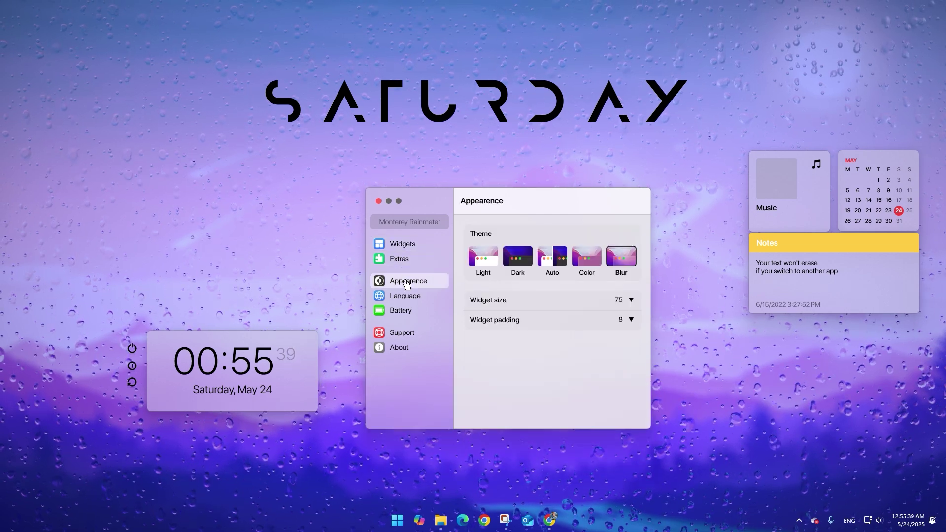
pyautogui.click(491, 268)
pyautogui.click(517, 258)
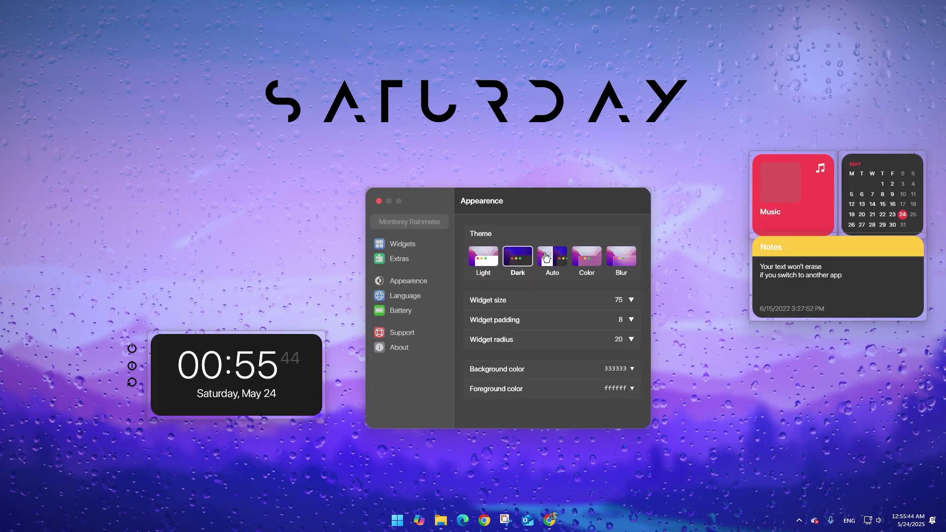
pyautogui.click(542, 253)
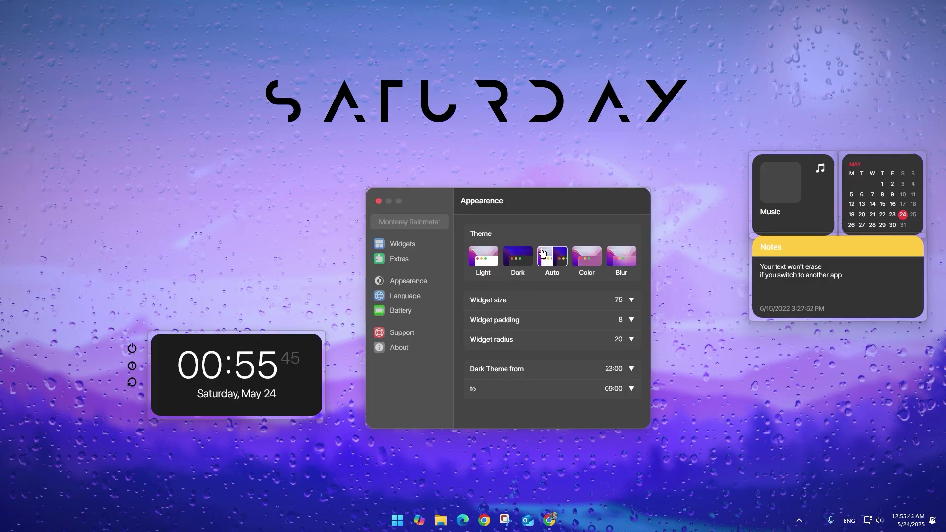
pyautogui.click(599, 262)
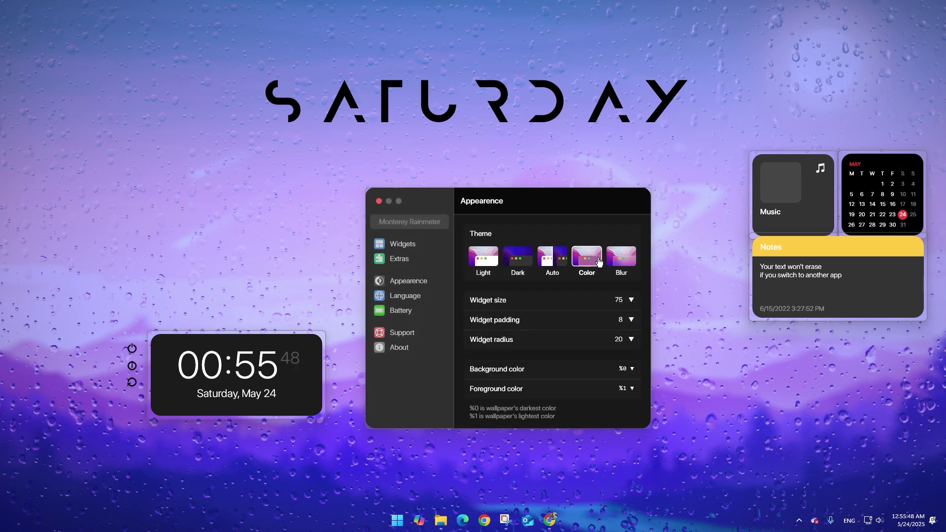
pyautogui.click(627, 263)
pyautogui.click(400, 310)
# Step: Unload Settings.ini of the Monterey skin in the Rainmeter manager and close the manager
pyautogui.click(799, 520)
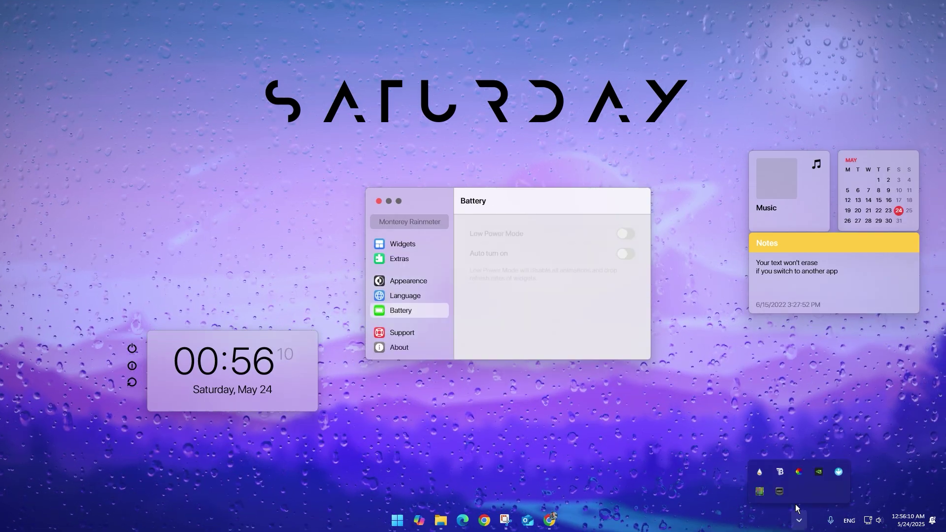
pyautogui.click(759, 472)
pyautogui.click(325, 201)
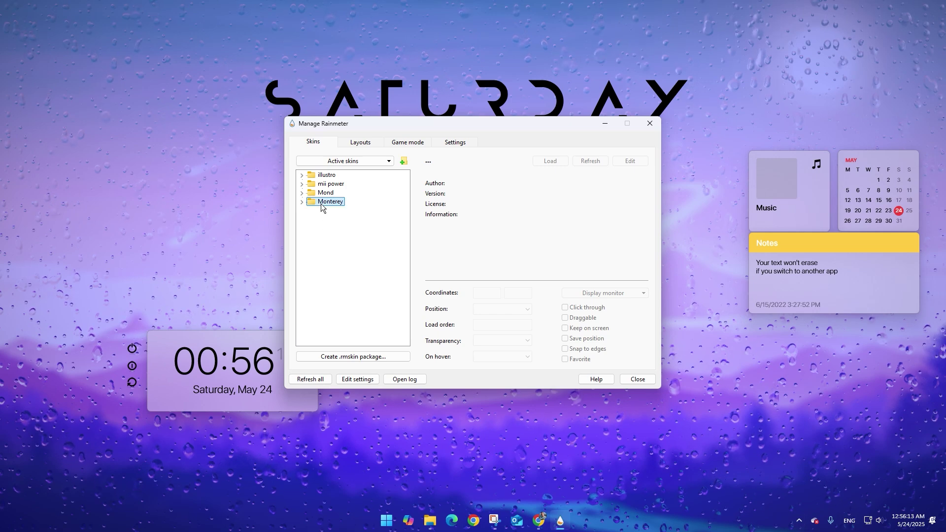
pyautogui.doubleClick(321, 205)
pyautogui.click(340, 228)
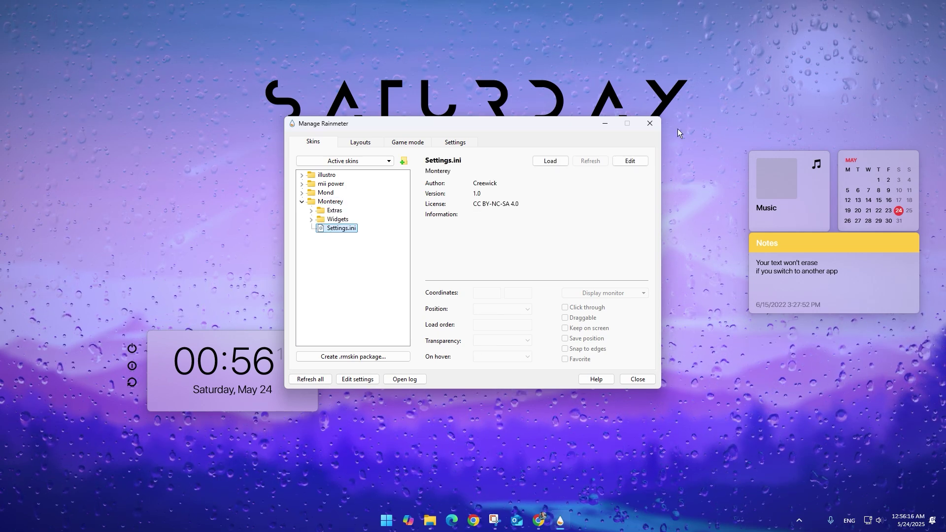
pyautogui.click(648, 126)
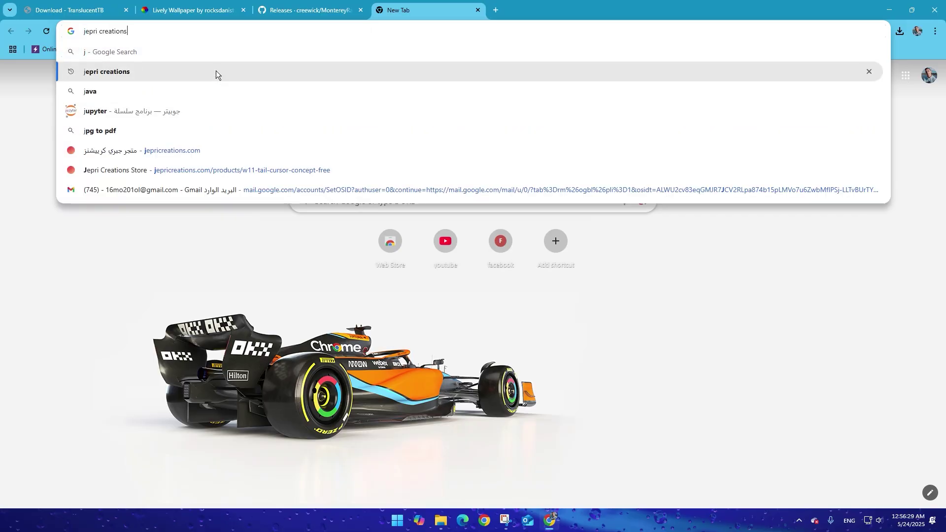
# Step: Search the web in Chrome for "jepri creations" and open the Jepri Creations Store
pyautogui.click(216, 73)
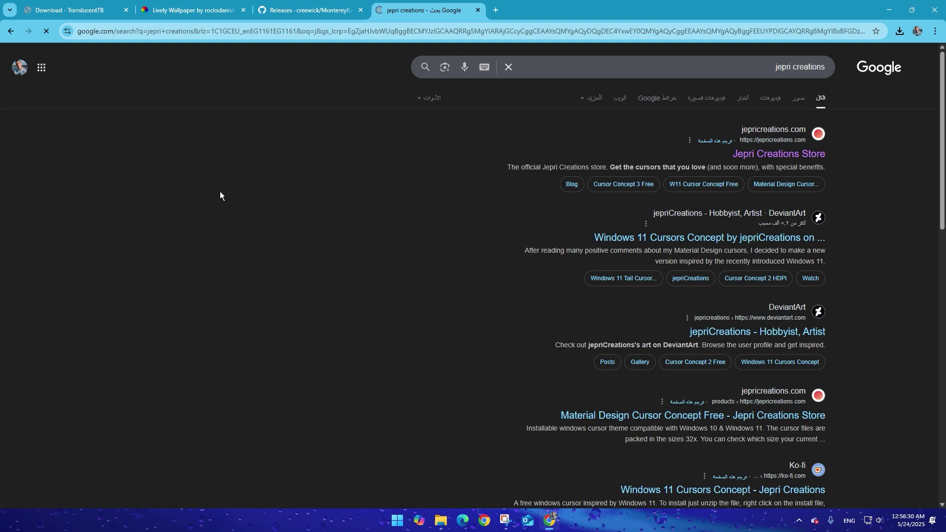
pyautogui.click(772, 157)
pyautogui.scroll(-15, 705, 211)
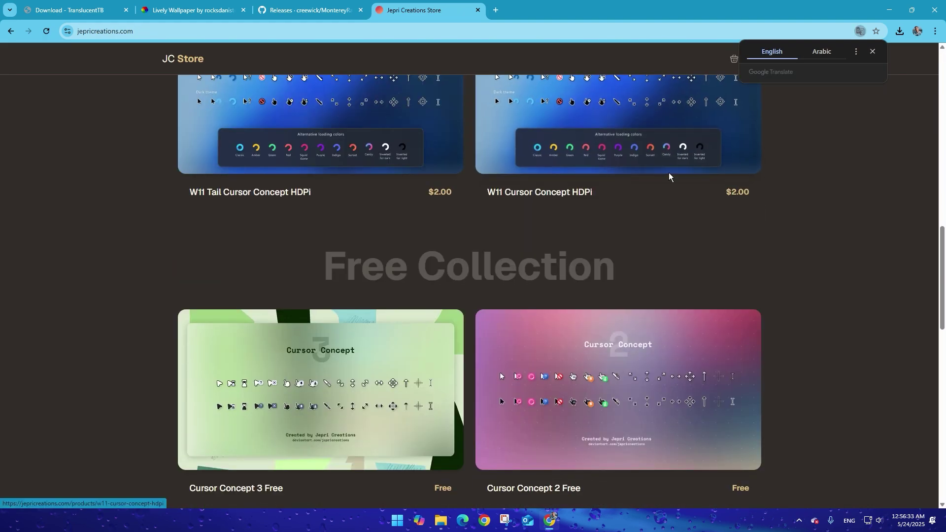
pyautogui.scroll(4, 671, 177)
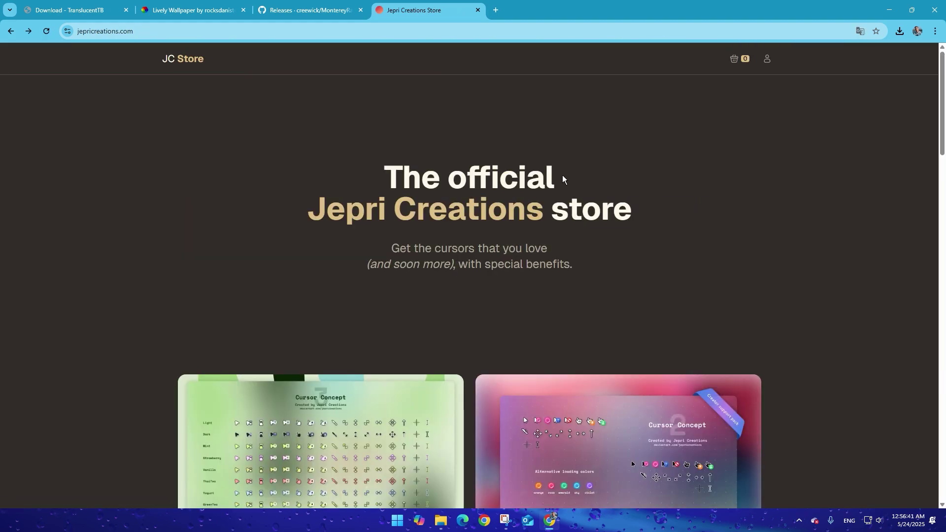
# Step: Find W11 Tail Cursor Concept Free in the store's Free Collection and download it
pyautogui.scroll(-20, 563, 175)
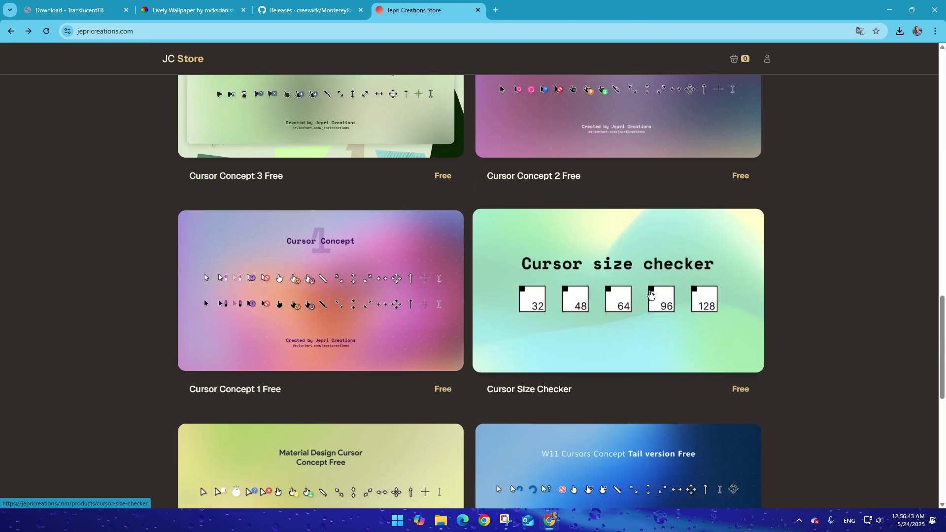
pyautogui.scroll(-7, 651, 294)
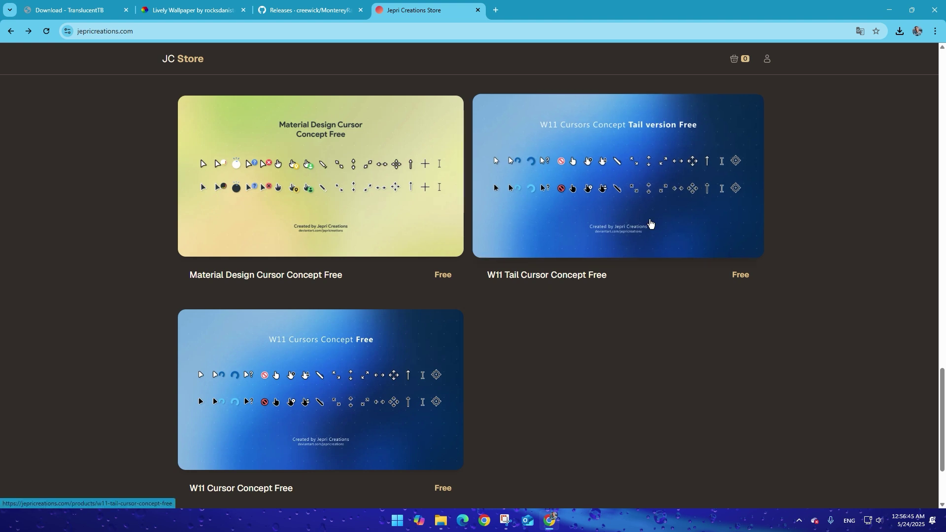
pyautogui.click(649, 227)
pyautogui.click(713, 451)
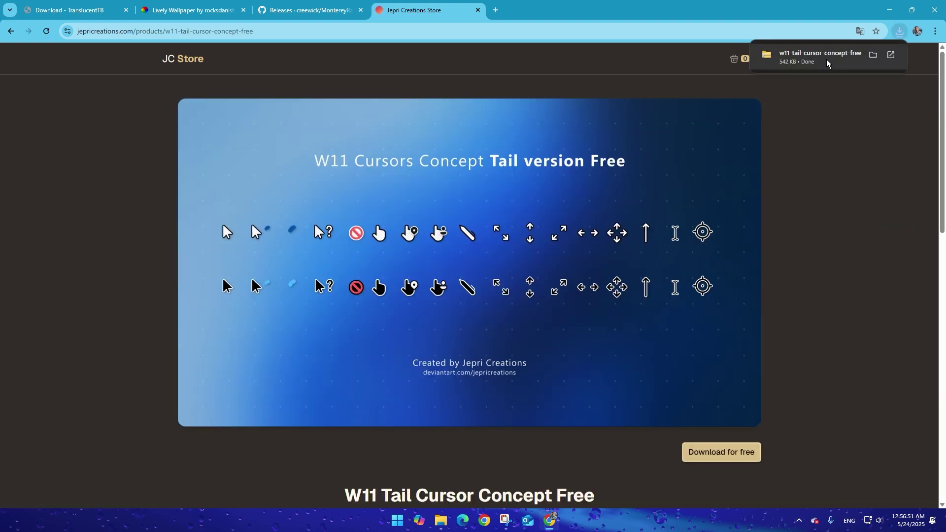
# Step: Switch to File Explorer and extract w11-tail-cursor-concept-free (1) in the Downloads folder to its default destination
pyautogui.click(440, 520)
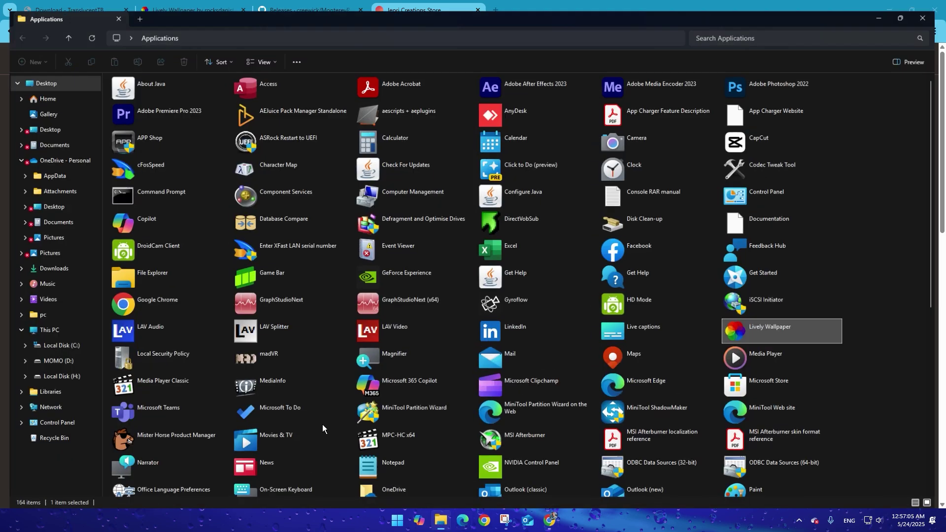
pyautogui.click(40, 262)
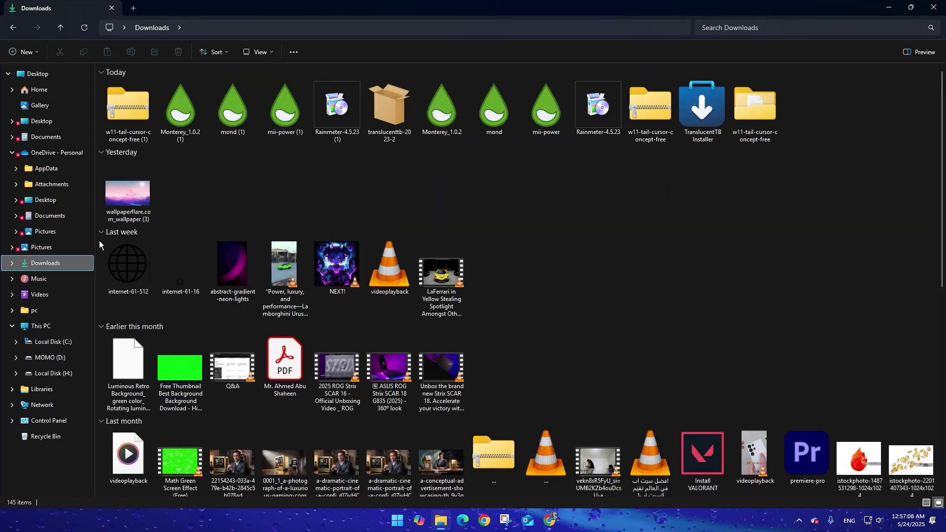
pyautogui.rightClick(117, 111)
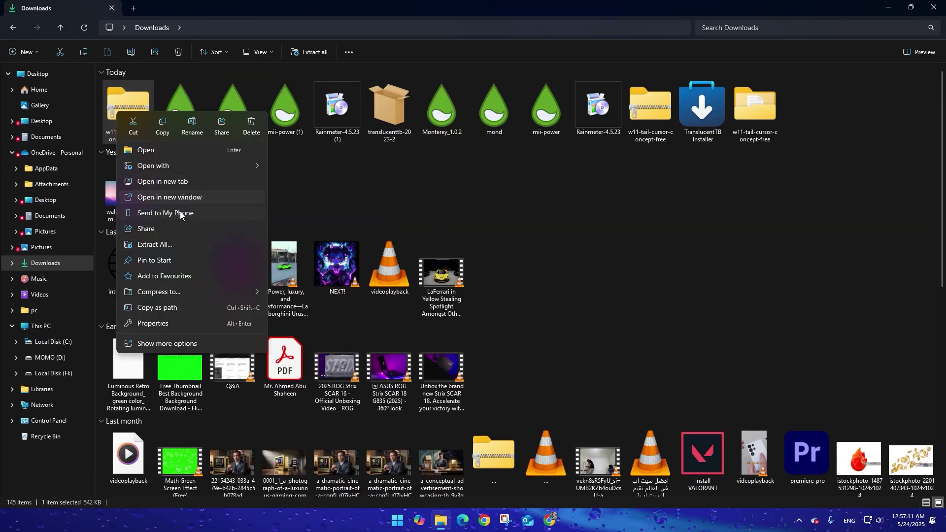
pyautogui.click(177, 244)
pyautogui.click(561, 355)
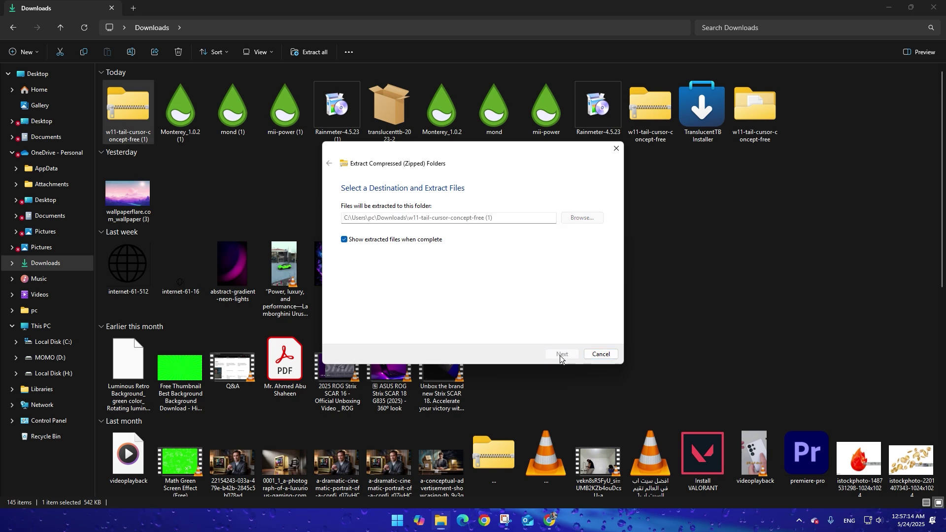
# Step: Install the dark cursor scheme from Install.inf in the extracted cursor\dark folder, allowing the file to open
pyautogui.doubleClick(135, 140)
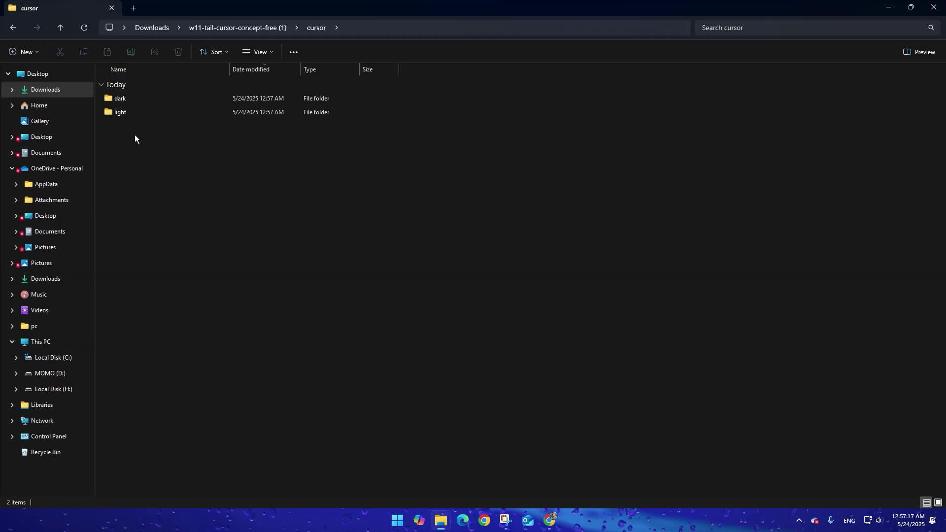
pyautogui.doubleClick(134, 99)
pyautogui.rightClick(138, 188)
pyautogui.click(109, 173)
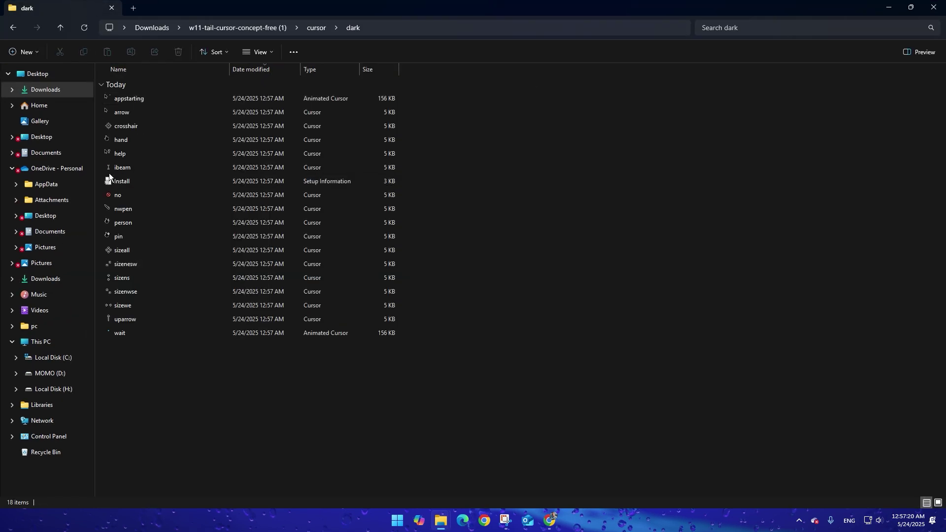
pyautogui.click(114, 179)
pyautogui.rightClick(114, 179)
pyautogui.click(146, 279)
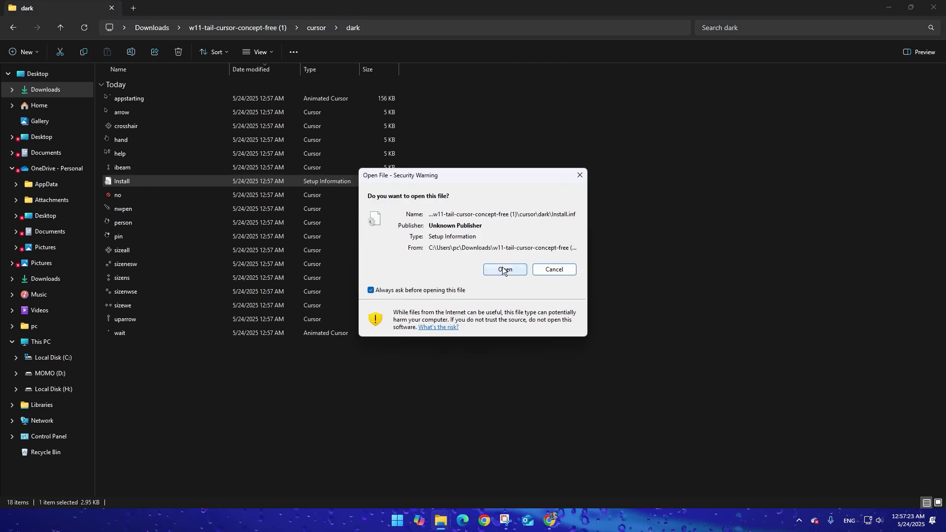
pyautogui.click(497, 266)
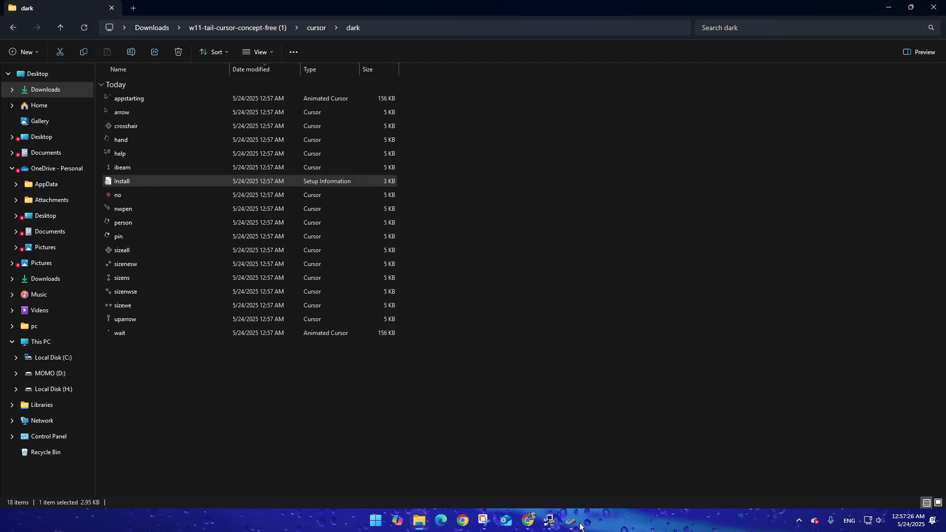
# Step: Apply the pointer scheme W11 Tail Cursor Dark Free by Jepri Creations, replace the existing scheme and close Mouse Properties
pyautogui.click(220, 111)
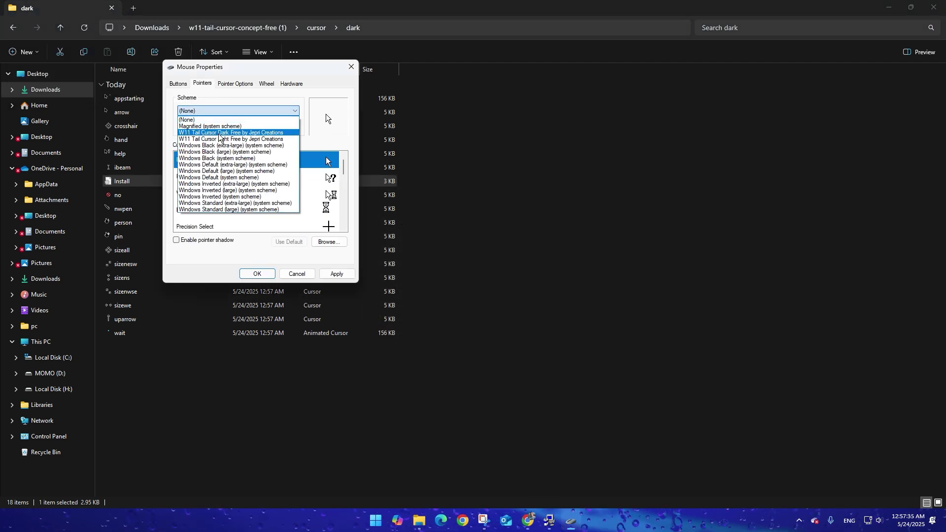
pyautogui.click(222, 125)
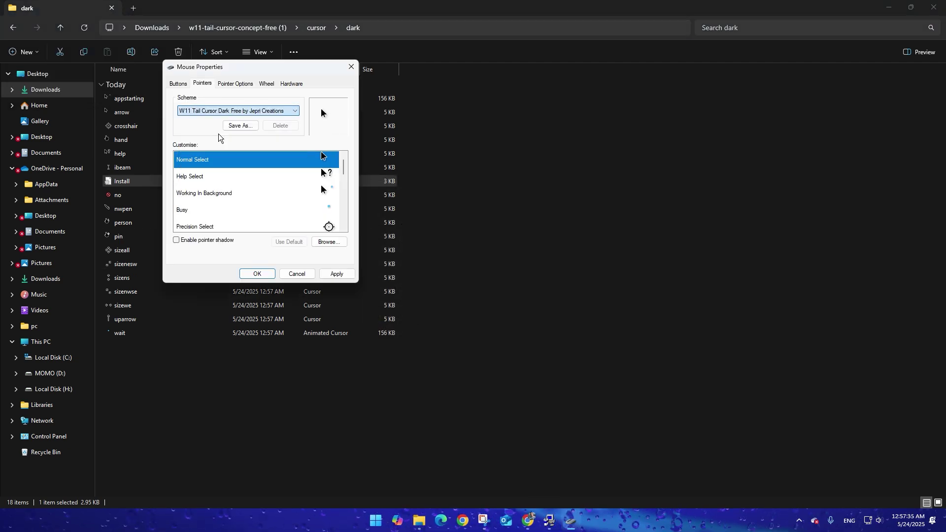
pyautogui.click(337, 274)
pyautogui.click(499, 294)
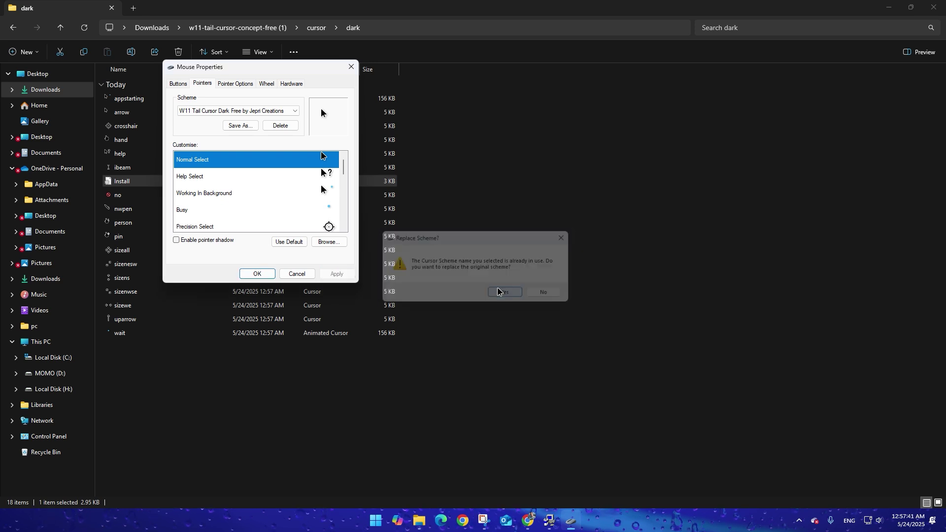
pyautogui.click(266, 274)
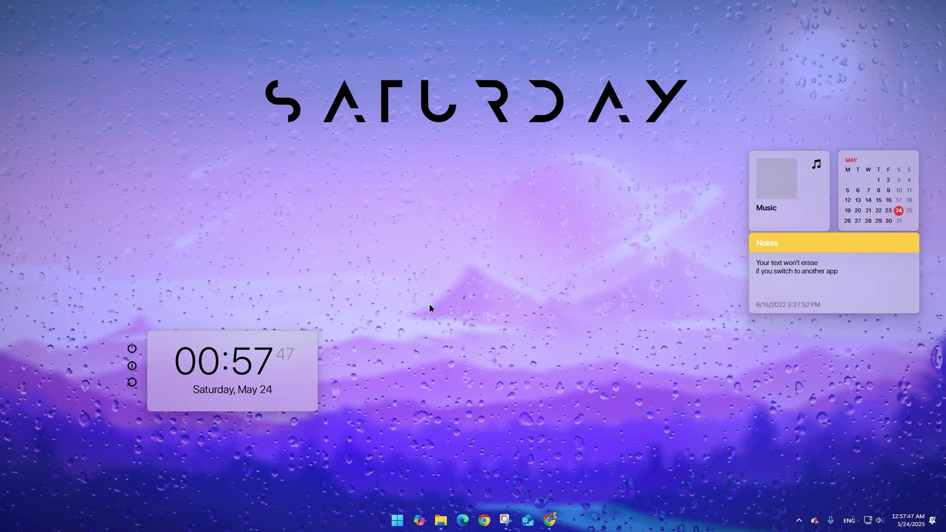
pyautogui.rightClick(514, 221)
pyautogui.click(508, 229)
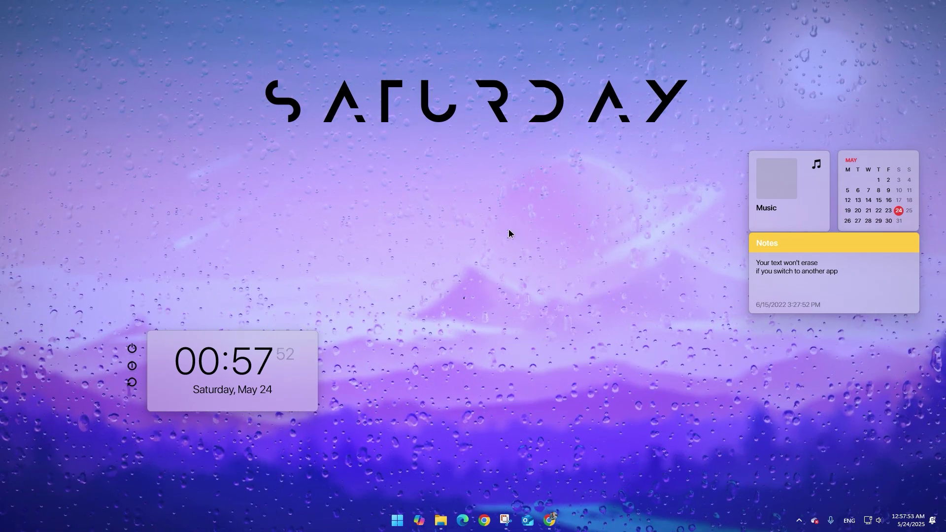
pyautogui.rightClick(508, 230)
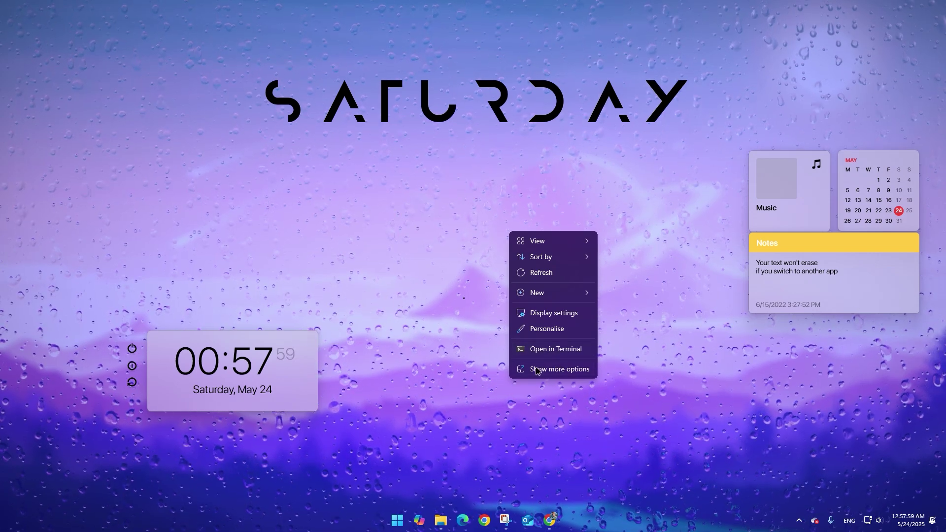
pyautogui.click(442, 228)
pyautogui.rightClick(529, 206)
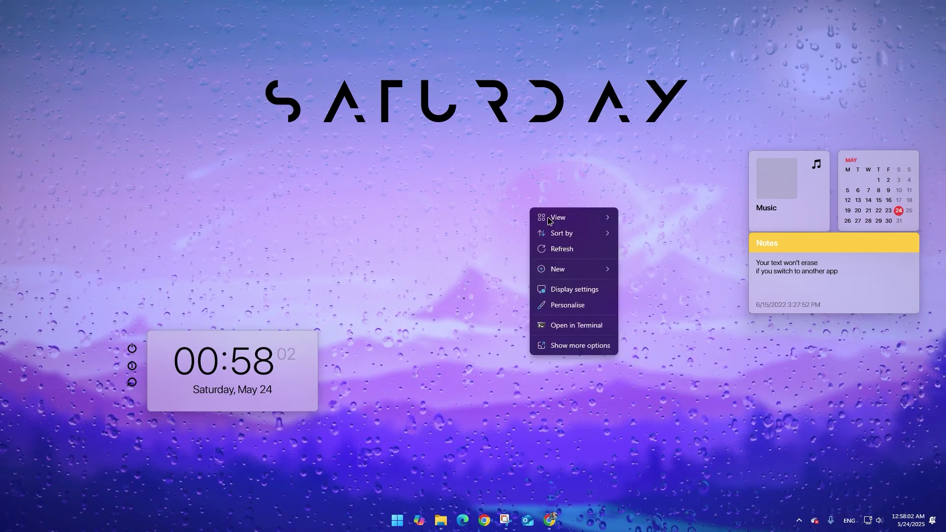